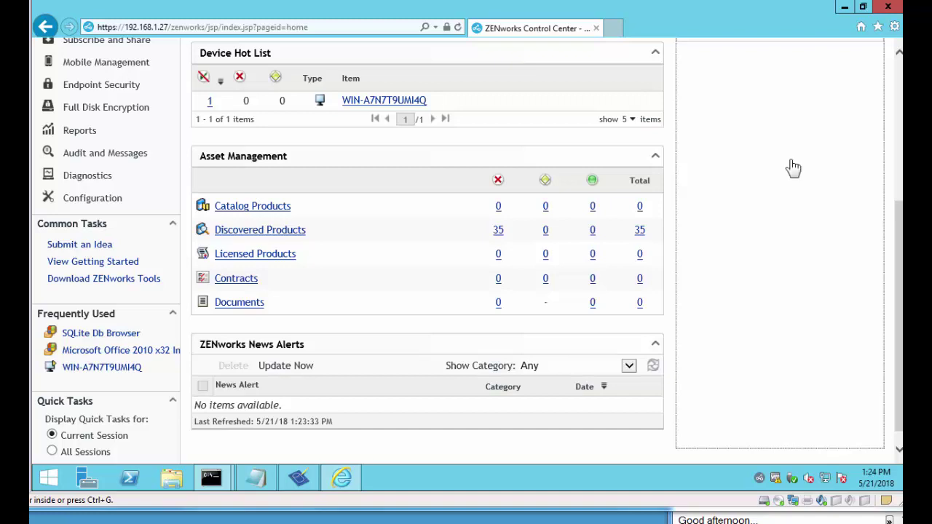
Inspect the SQLite Db Browser bundle's Install File(s) action and its C:\Temp destination path
left_click(95, 335)
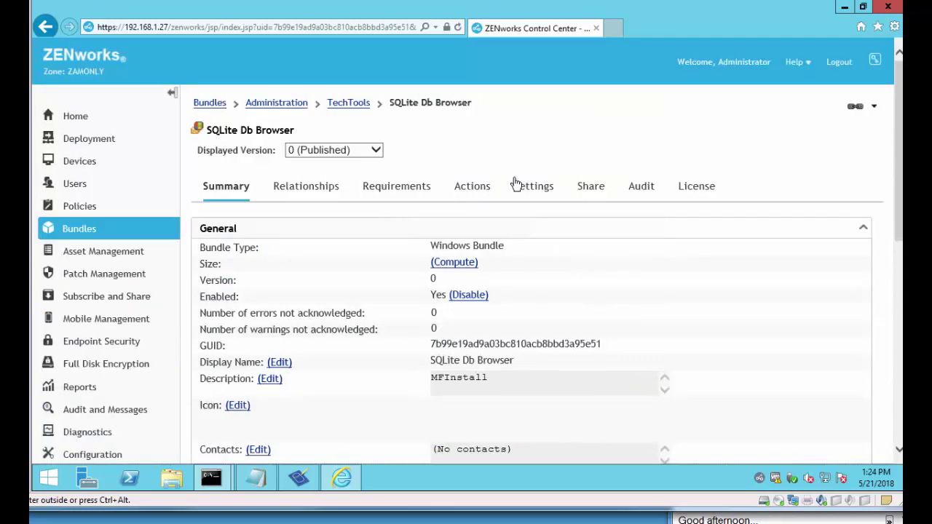
left_click(470, 191)
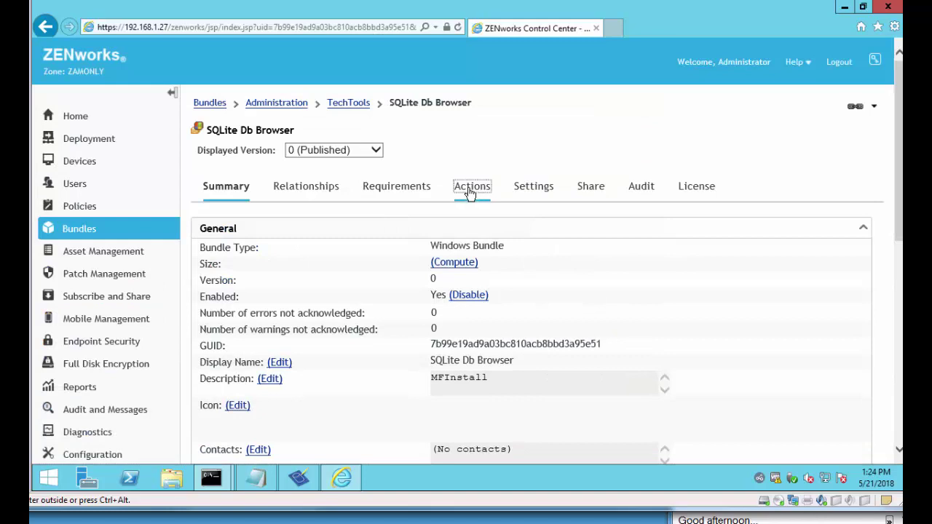
left_click(277, 256)
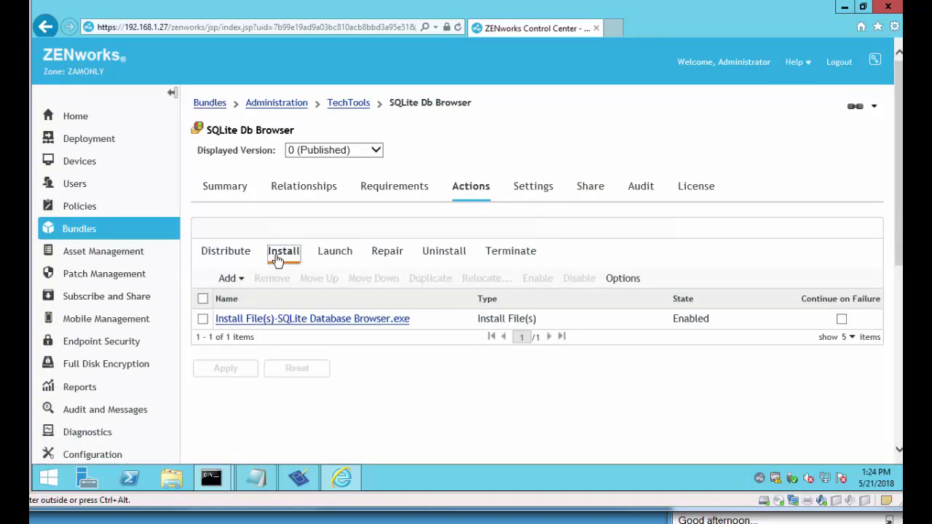
left_click(296, 322)
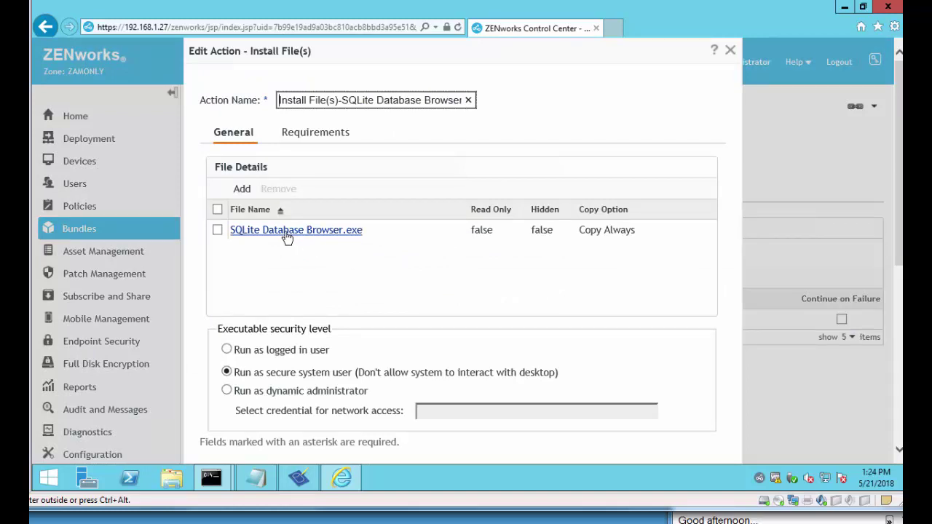
key("Return")
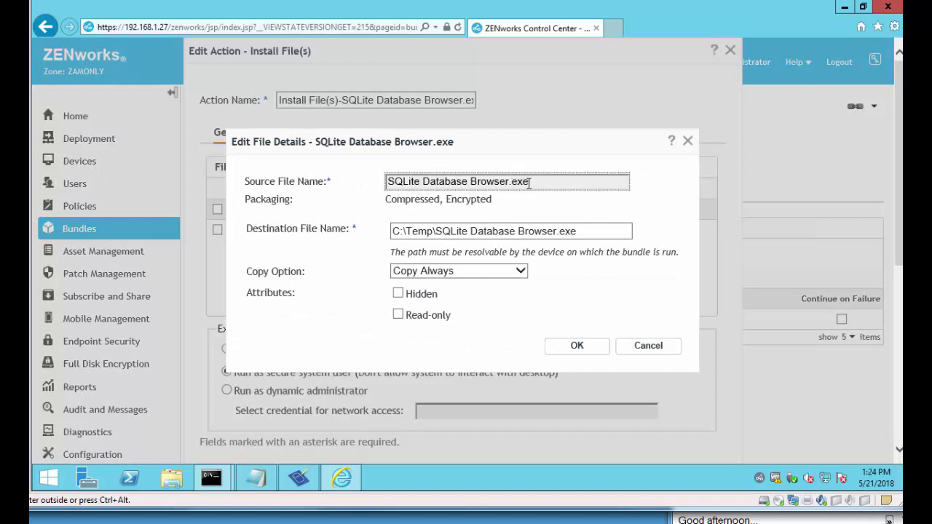
left_click_drag(537, 184, 399, 200)
left_click(433, 231)
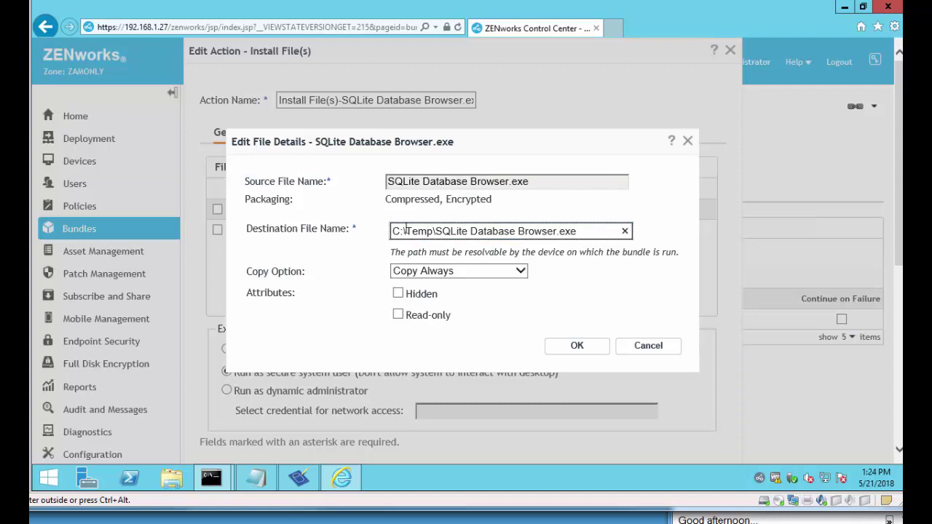
left_click(580, 349)
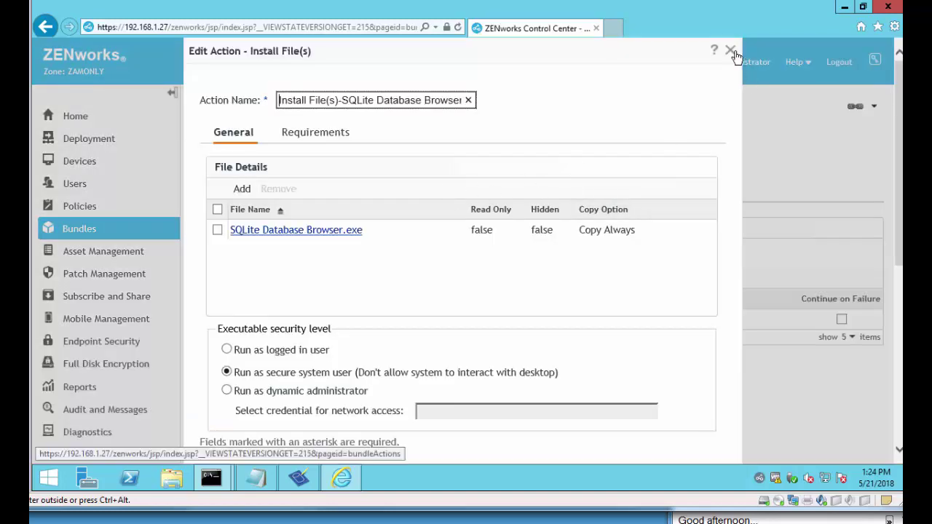
left_click(730, 50)
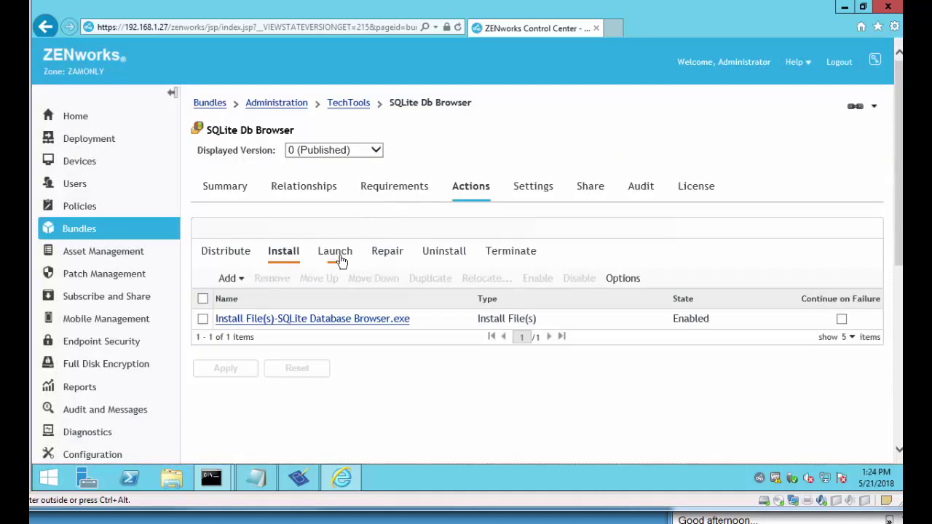
Inspect the bundle's enabled Launch Executable-SQLite Database Browser.exe launch action
left_click(339, 258)
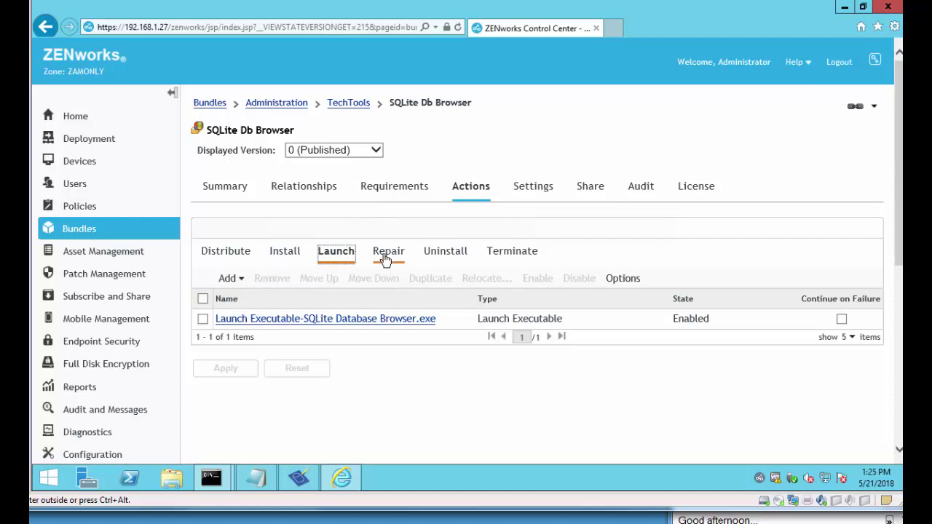
left_click(320, 320)
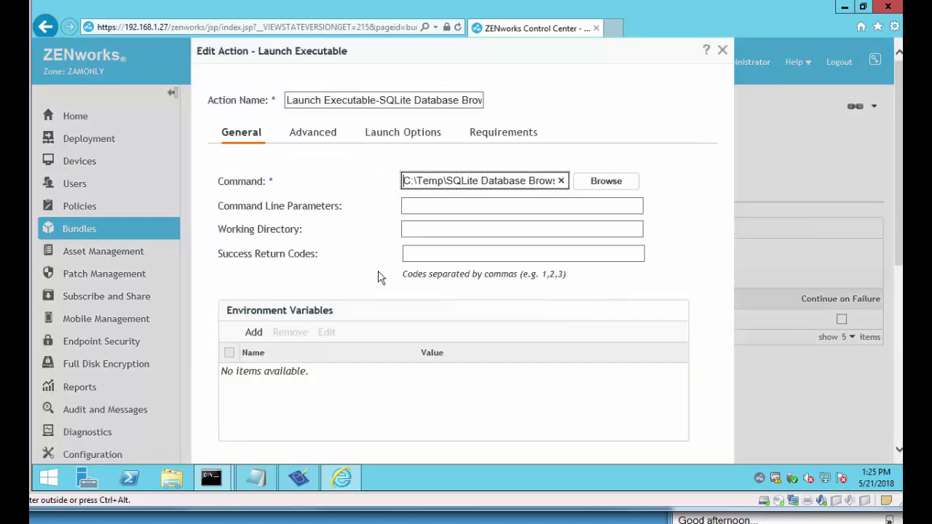
left_click(723, 49)
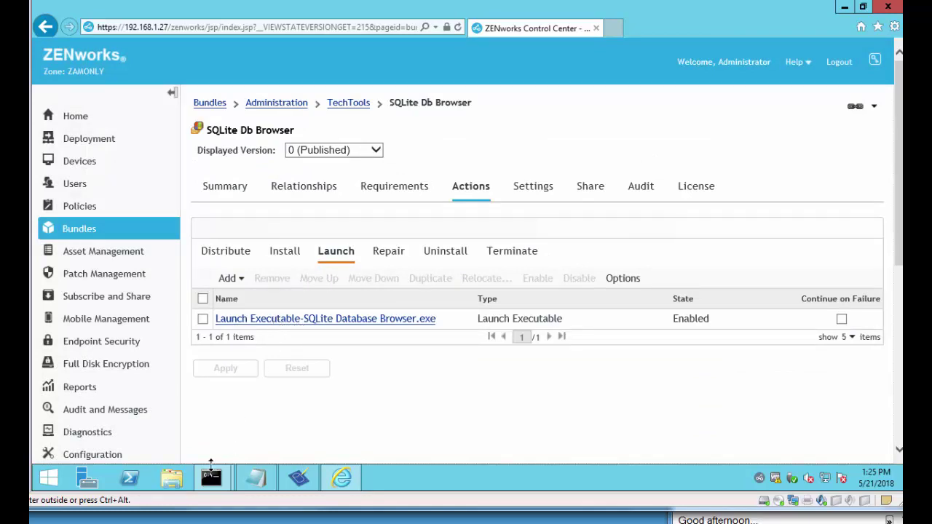
Run 'zman contents' in Command Prompt to list the content commands
mouse_move(212, 475)
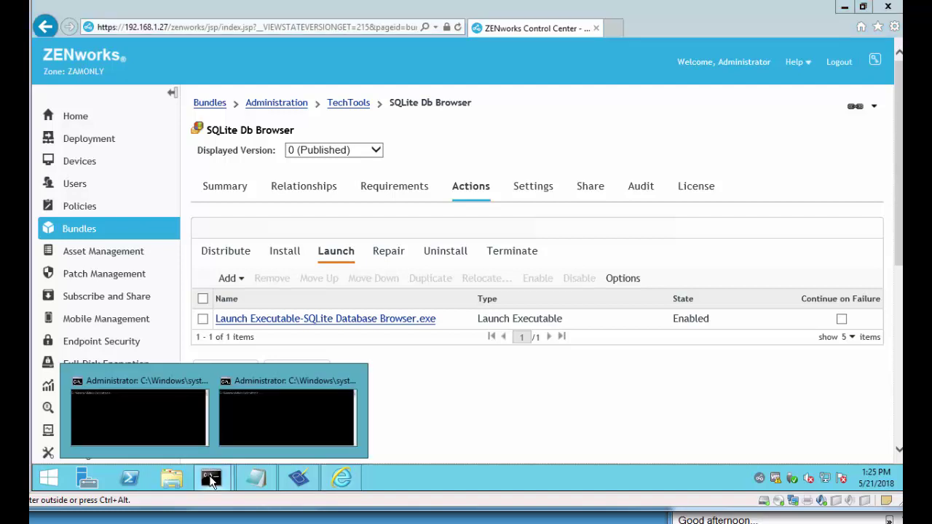
left_click(173, 422)
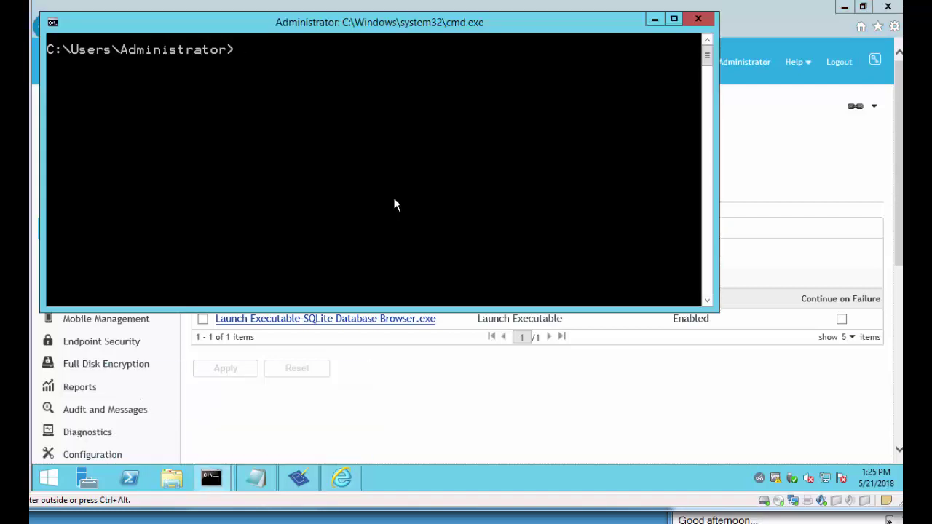
type("zman contents")
key("Return")
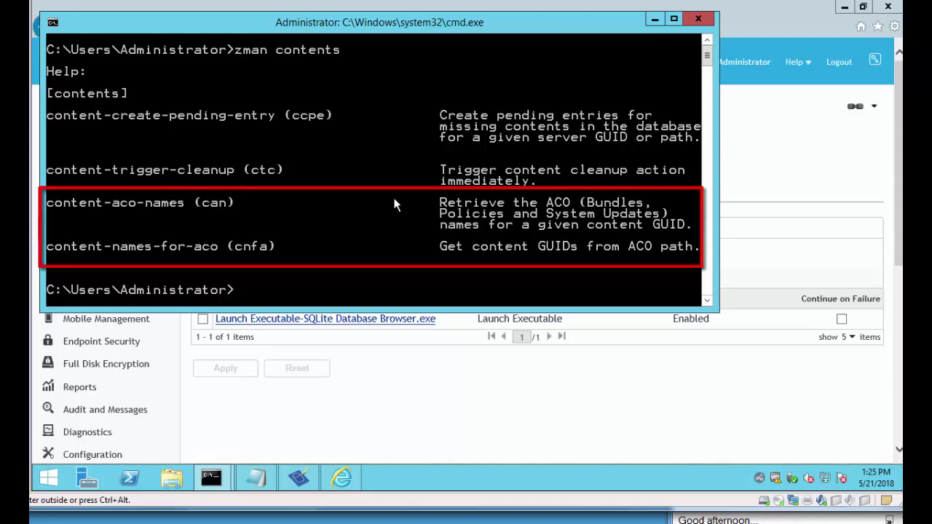
Copy the SQLite Db Browser bundle GUID from its Summary page
left_click(444, 416)
left_click(237, 197)
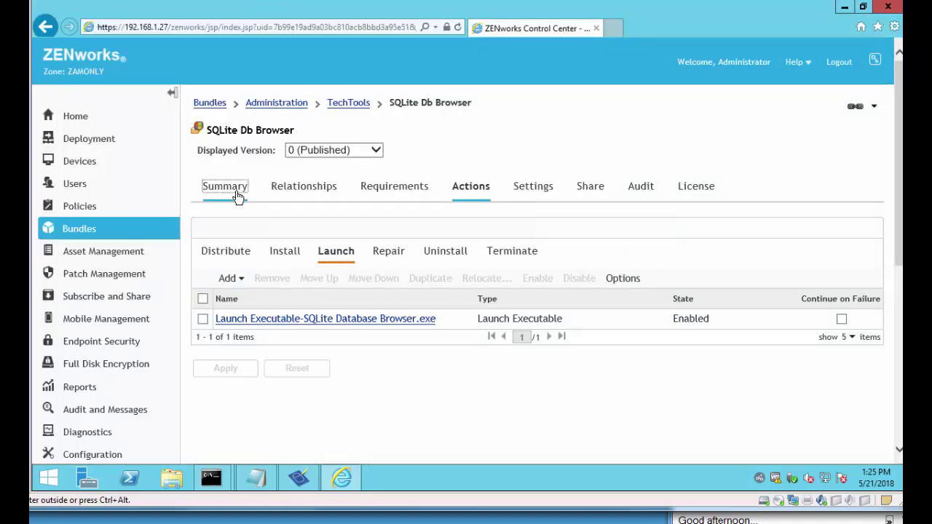
left_click_drag(607, 346, 433, 347)
right_click(444, 344)
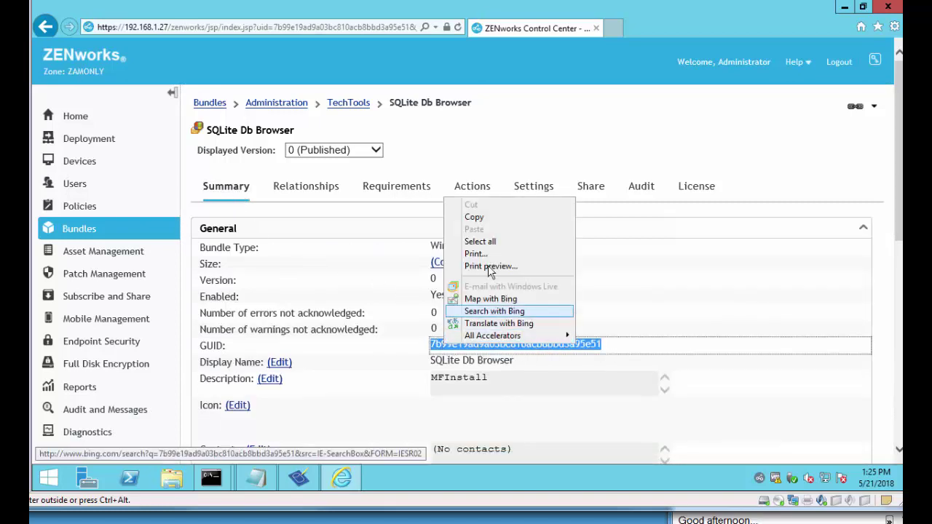
left_click(489, 217)
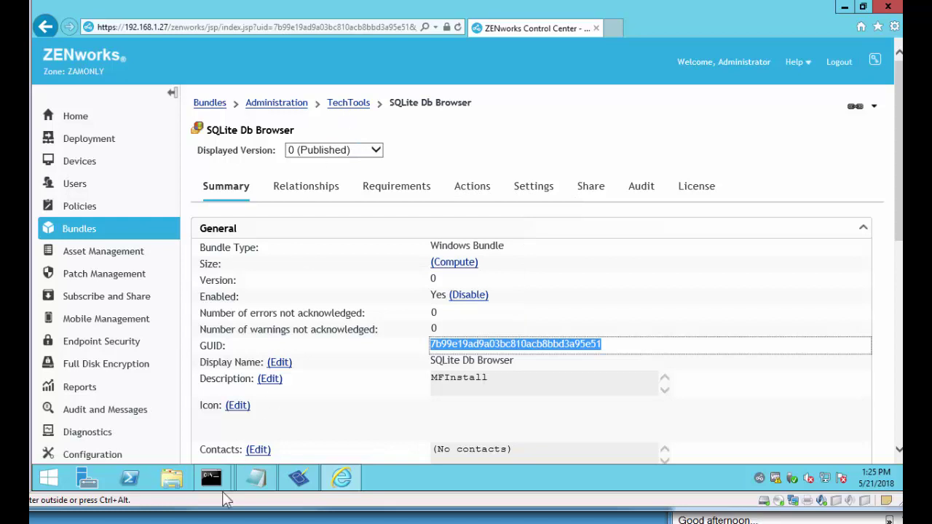
mouse_move(211, 478)
left_click(185, 428)
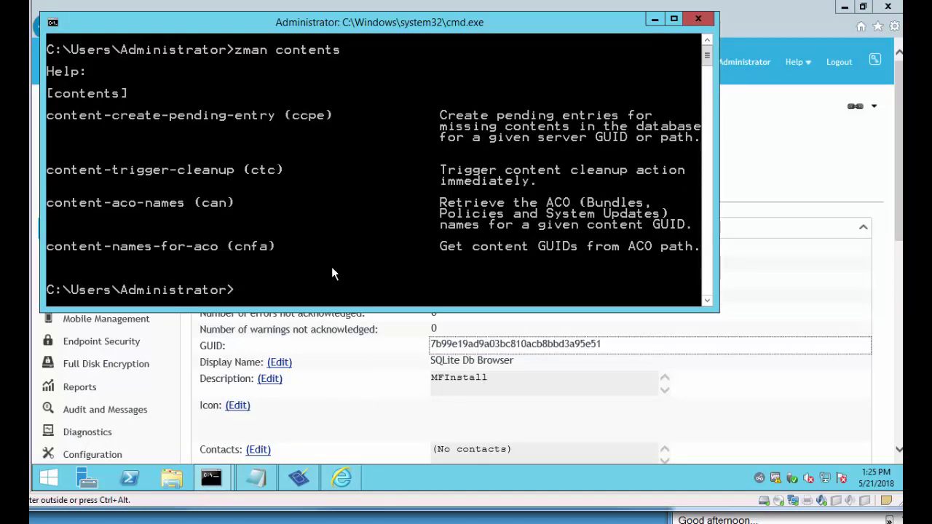
Run 'zman ogn' with the pasted bundle GUID to resolve it to SQLite Db Browser
type("zman ogn")
right_click(331, 269)
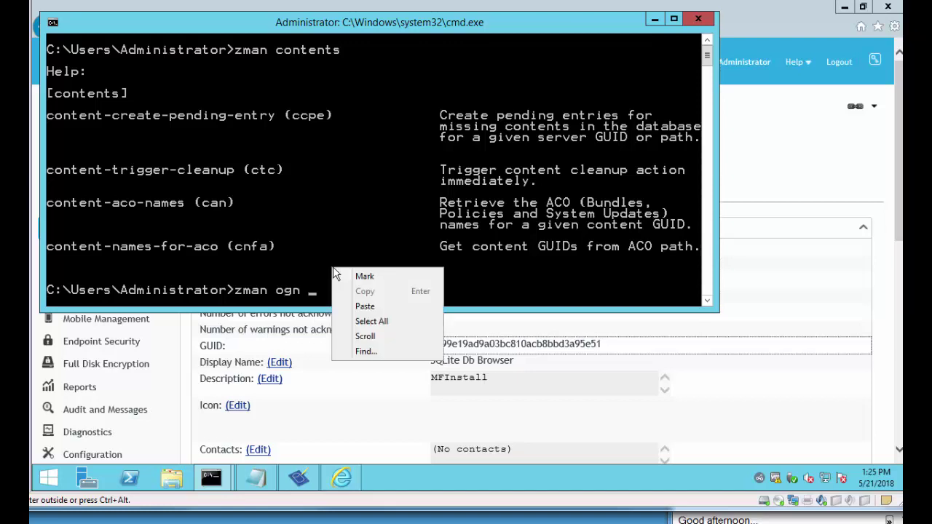
left_click(376, 309)
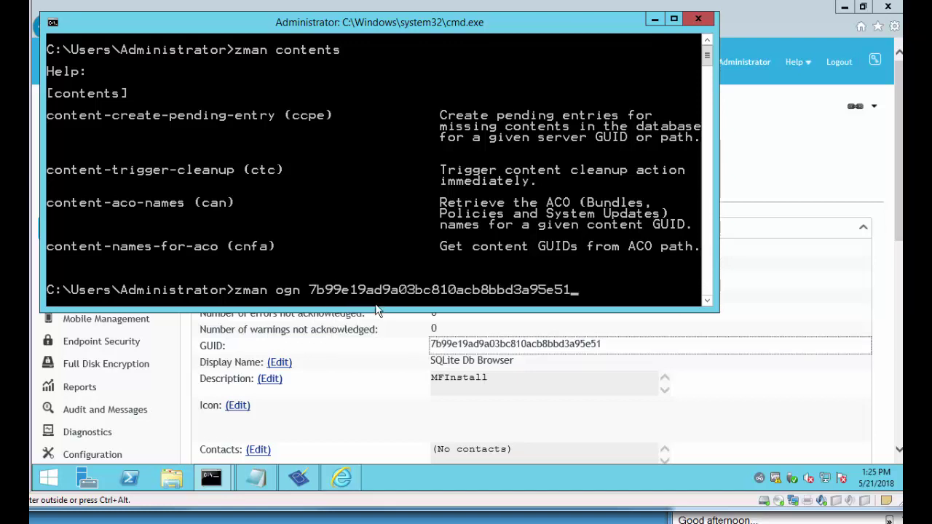
key("Return")
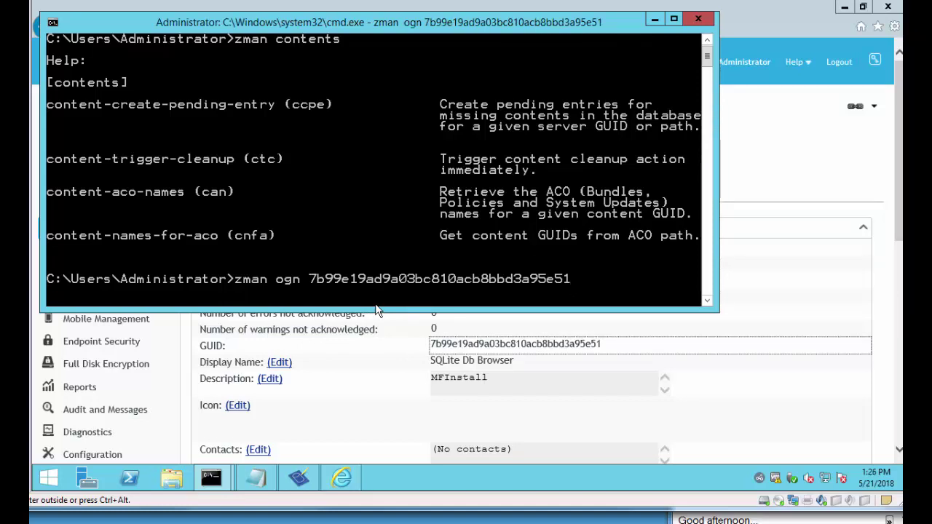
Run zman cnfa on /Bundles/Administration/TechTools/"SQLite Db Browser" to list its content GUID
type("zman cnfa /")
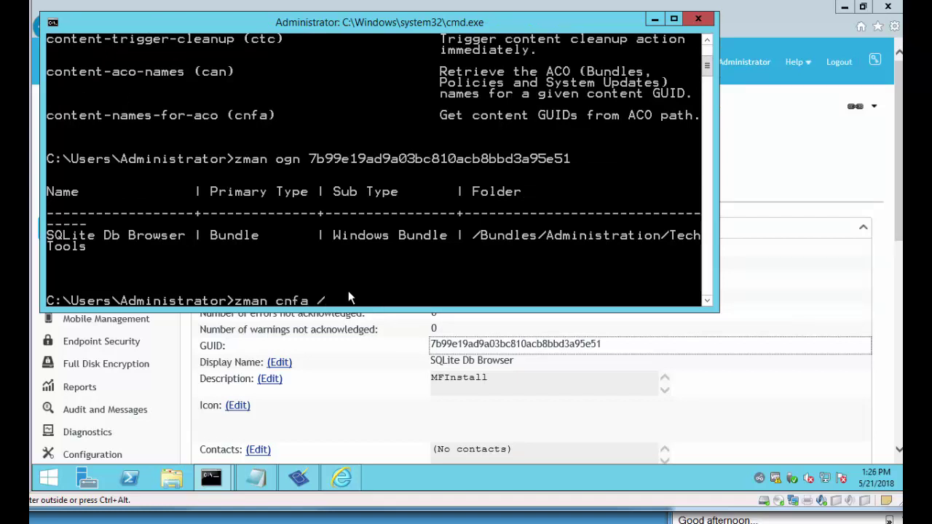
type("Bundles/Administ")
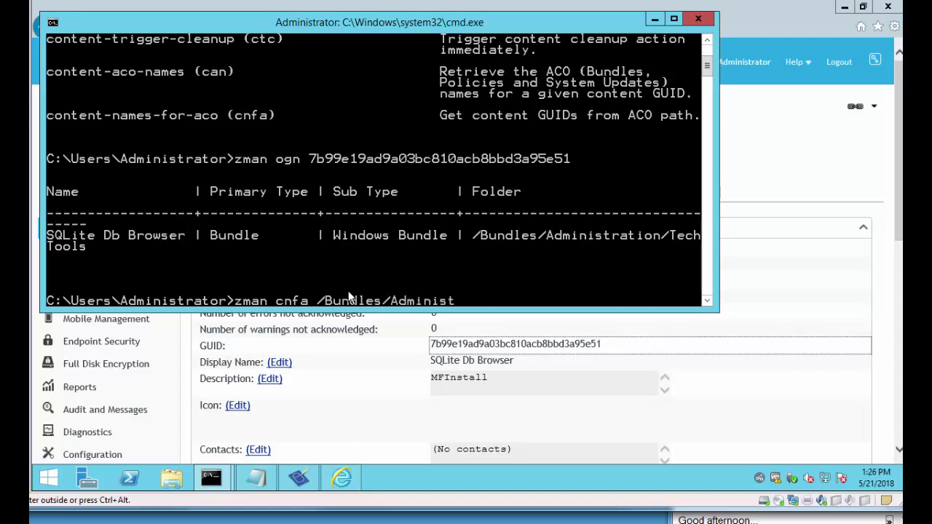
type("ration/TechTools/")
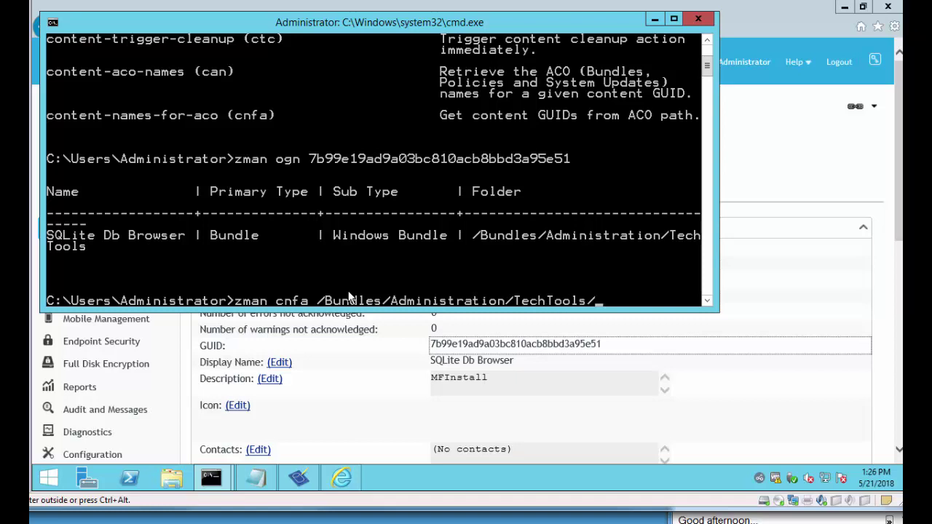
type("\"SQLite Db Browser\"")
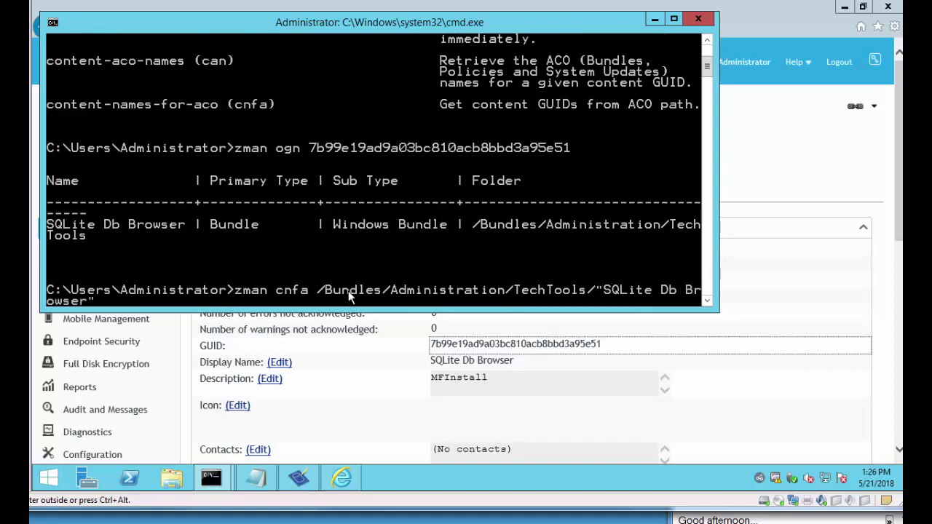
key("Return")
key("Up")
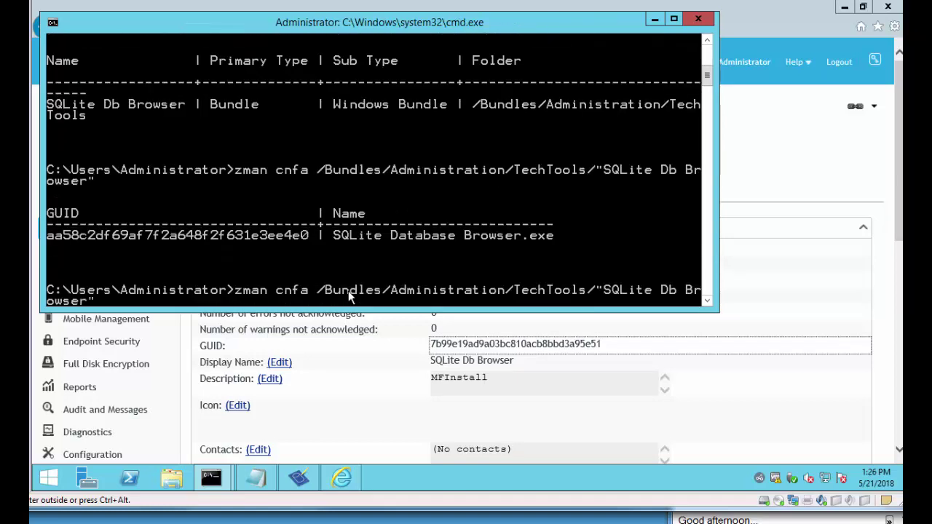
key("BackSpace")
key("BackSpace")
key("BackSpace")
key("BackSpace")
key("BackSpace")
key("BackSpace")
key("BackSpace")
key("BackSpace")
key("BackSpace")
key("BackSpace")
key("BackSpace")
key("BackSpace")
key("BackSpace")
key("BackSpace")
key("BackSpace")
key("BackSpace")
key("BackSpace")
key("BackSpace")
key("BackSpace")
key("BackSpace")
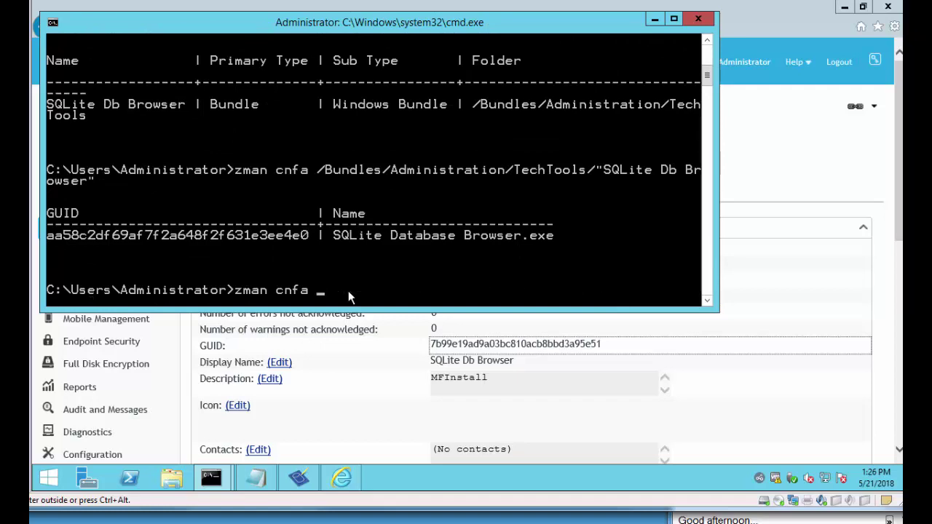
Run zman cnfa with the pasted GUID and move the console aside
right_click(348, 291)
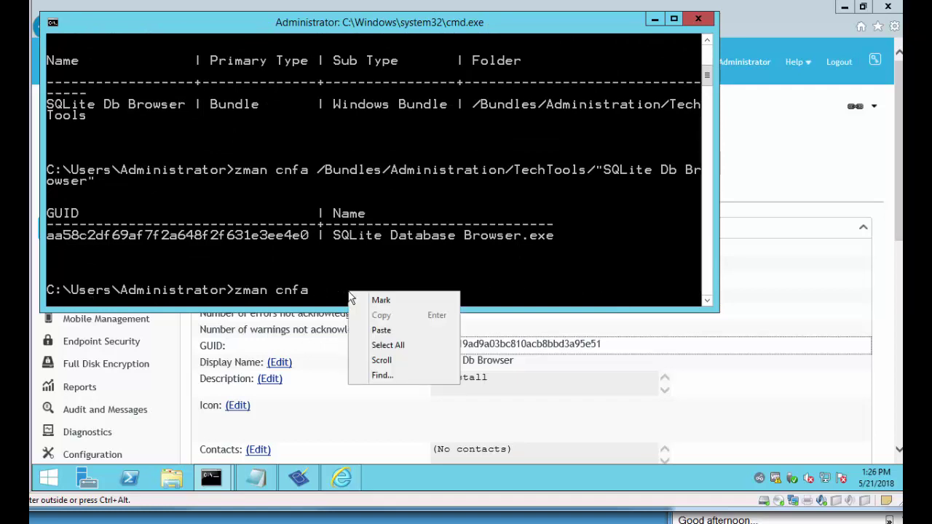
left_click(389, 331)
key("Return")
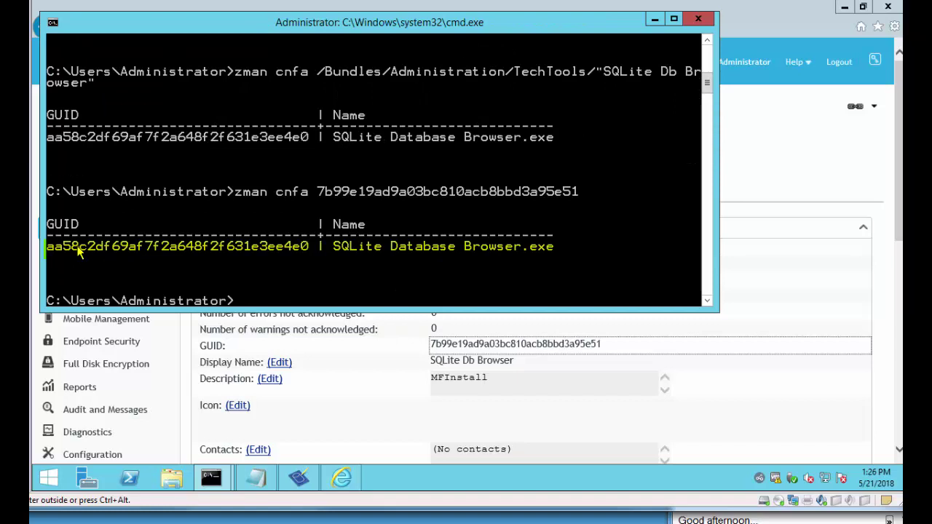
left_click_drag(249, 29, 380, 44)
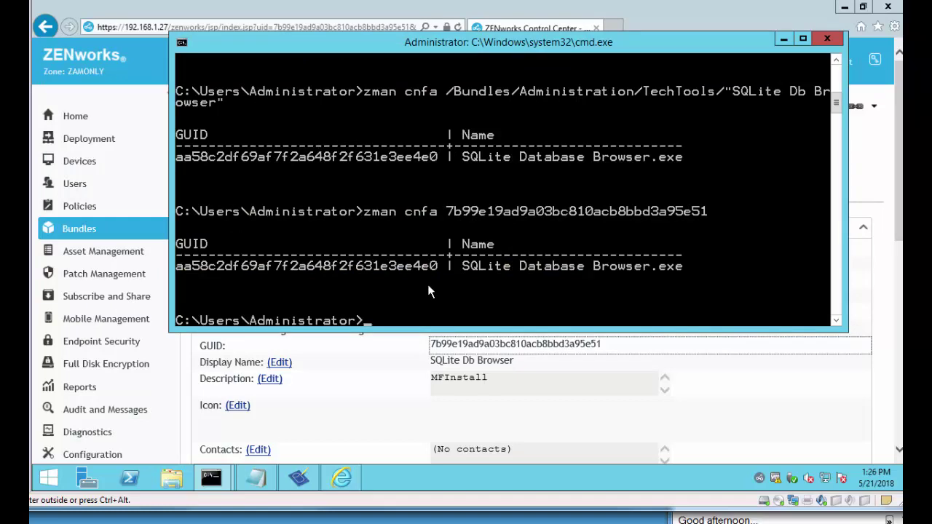
Mark and copy content GUID aa58c2df69af7f2a648f2f631e3ee4e0 and run 'zman can' on it
type("zman can")
left_click(182, 43)
mouse_move(222, 157)
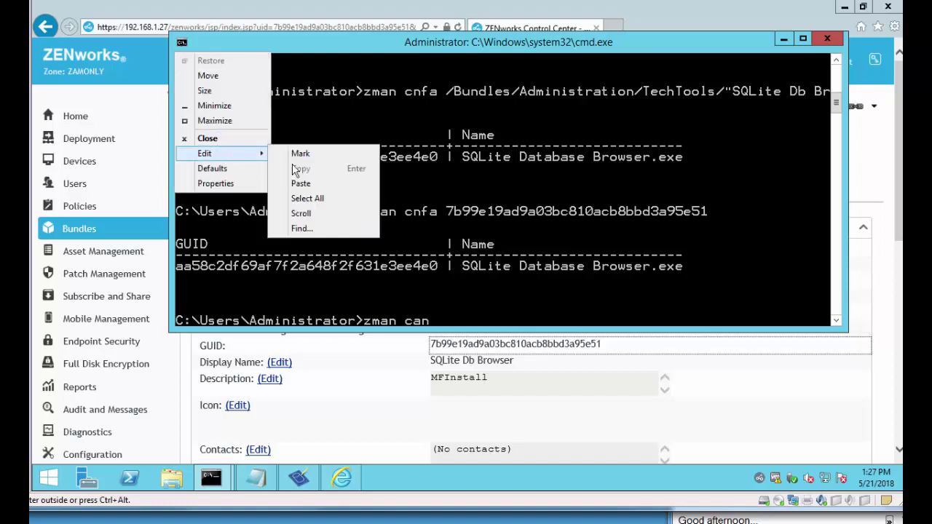
left_click(295, 153)
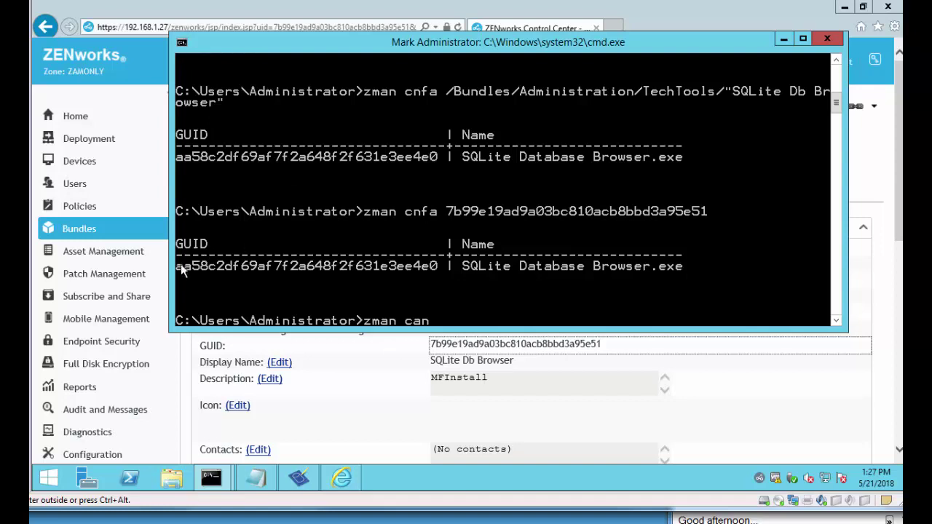
left_click_drag(179, 268, 439, 271)
left_click(181, 45)
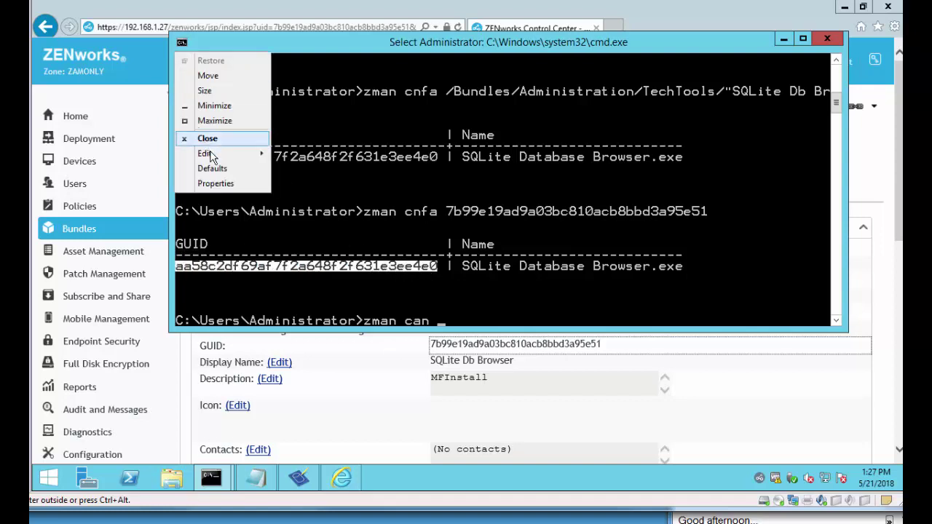
mouse_move(214, 158)
left_click(305, 169)
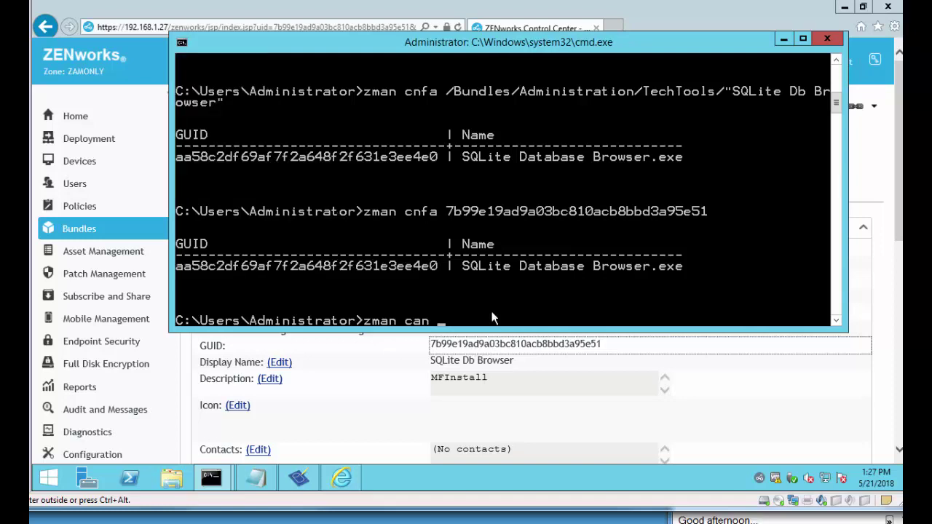
right_click(491, 311)
left_click(537, 354)
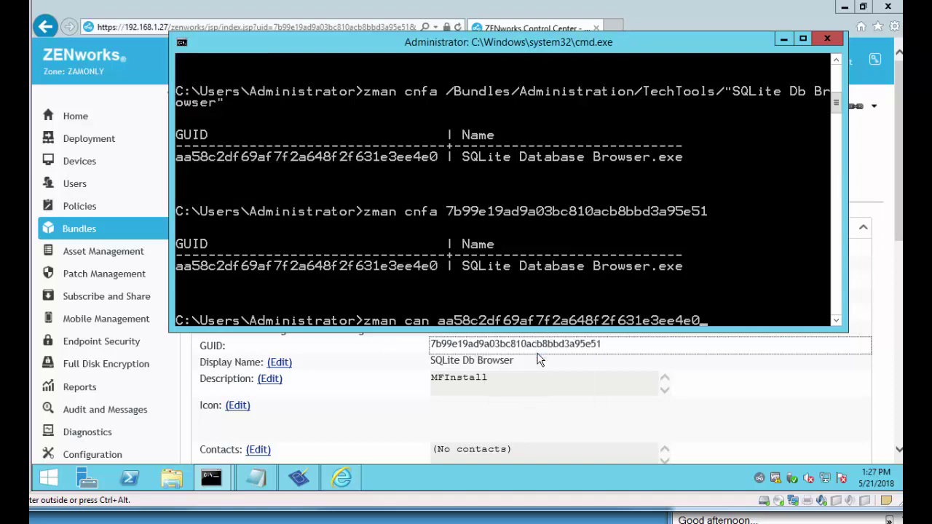
key("Return")
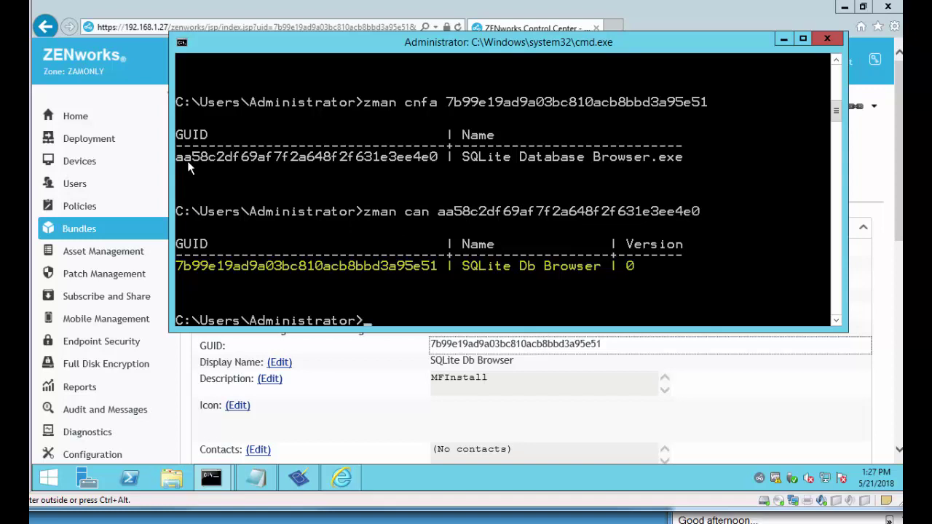
left_click(173, 480)
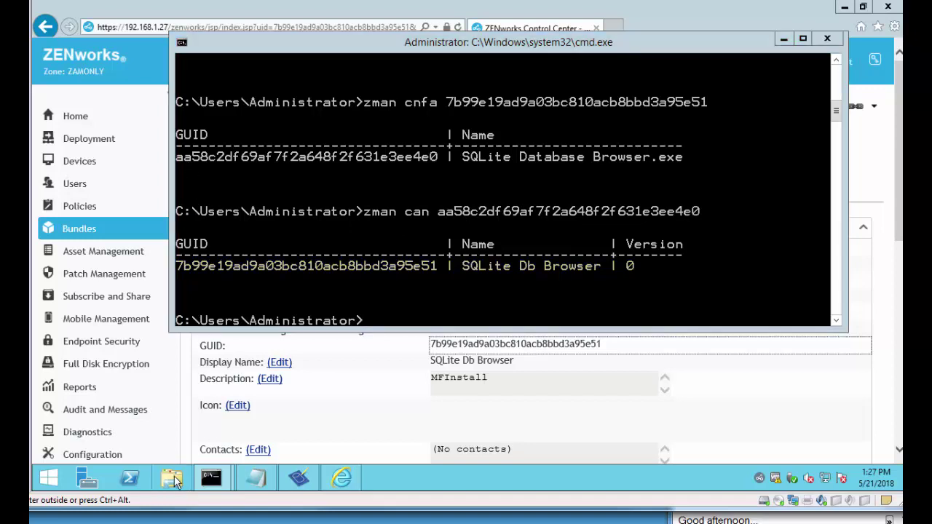
Browse to C:\Program Files (x86)\Novell\ZENworks\work\content-repo\content in File Explorer
double_click(692, 297)
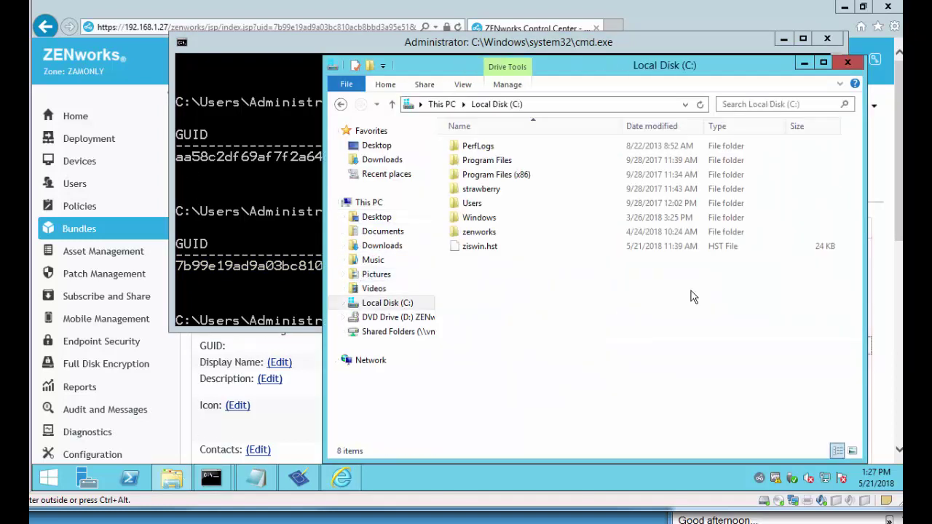
double_click(484, 181)
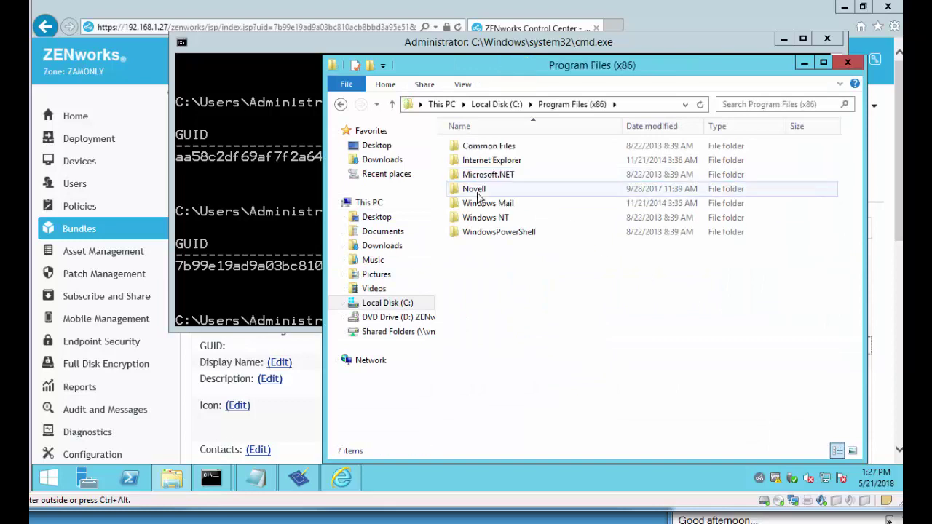
double_click(472, 188)
double_click(475, 161)
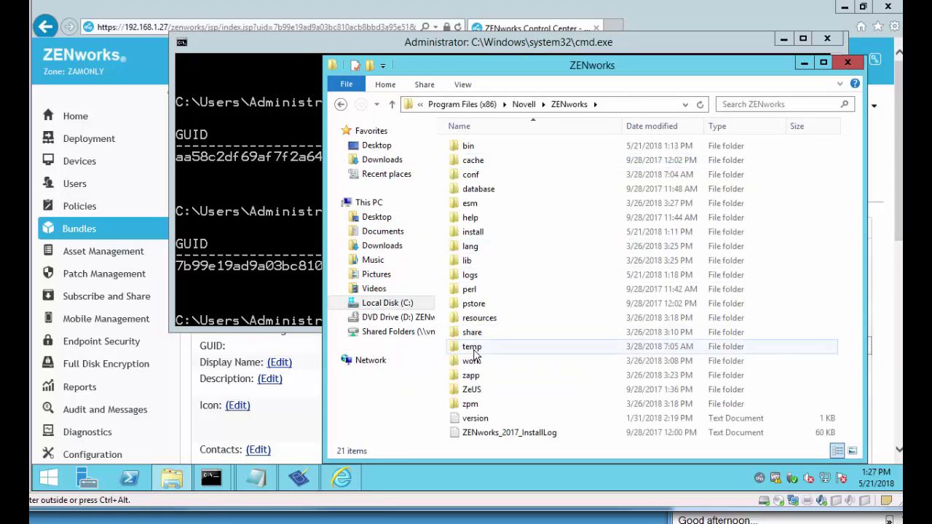
double_click(472, 361)
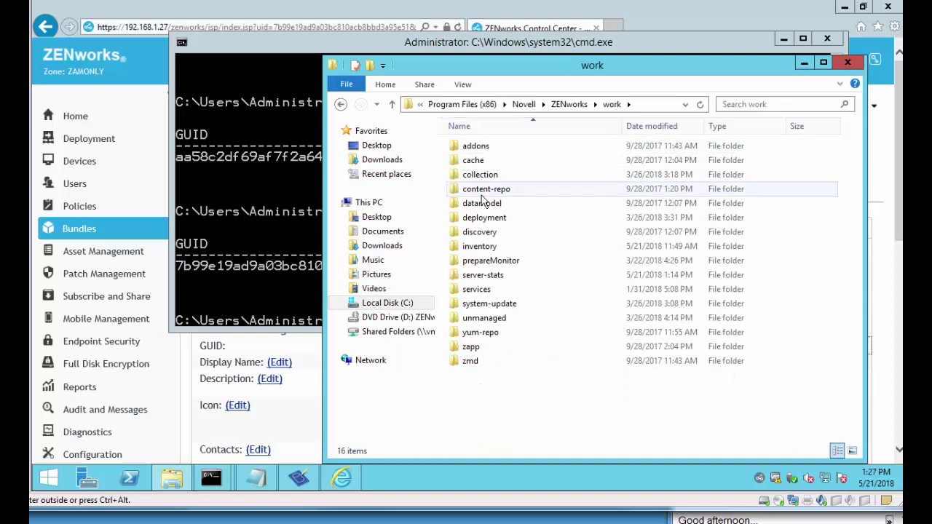
double_click(480, 191)
double_click(478, 147)
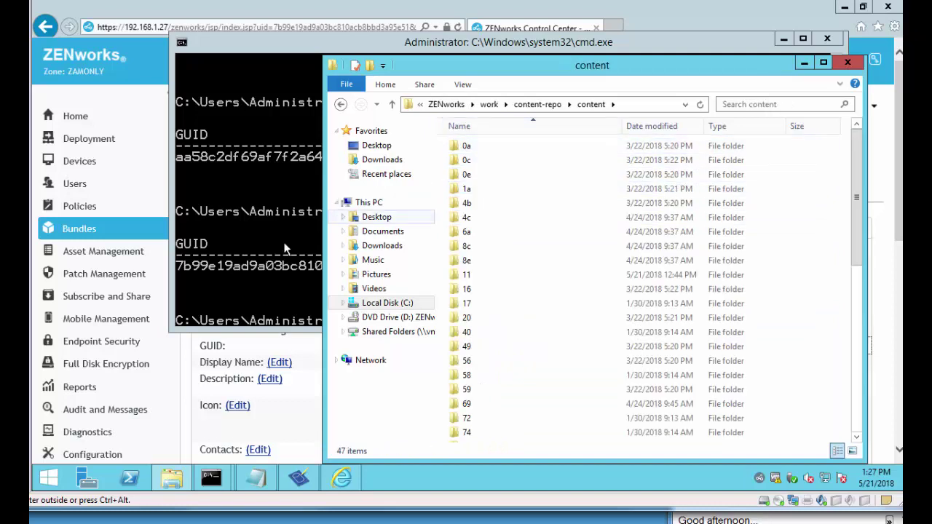
Open the aa folder and select the aa58c2df69af7f2a648f2f631e3ee4e0.zc content file
left_click(187, 164)
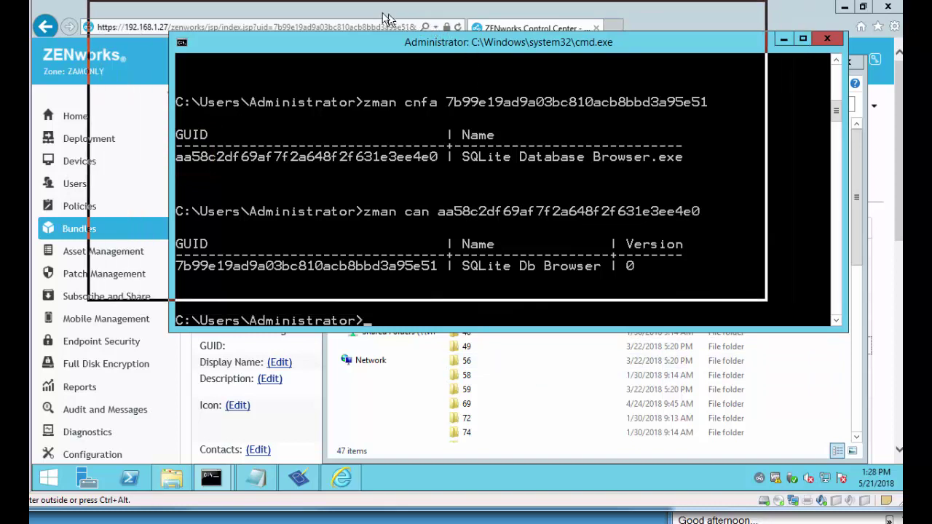
left_click_drag(384, 17, 366, 10)
left_click(761, 70)
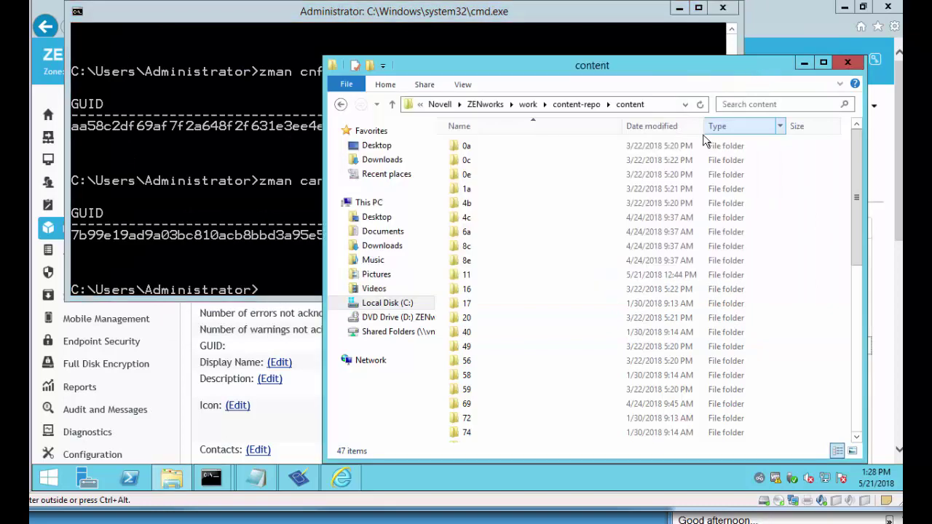
left_click_drag(516, 71, 499, 124)
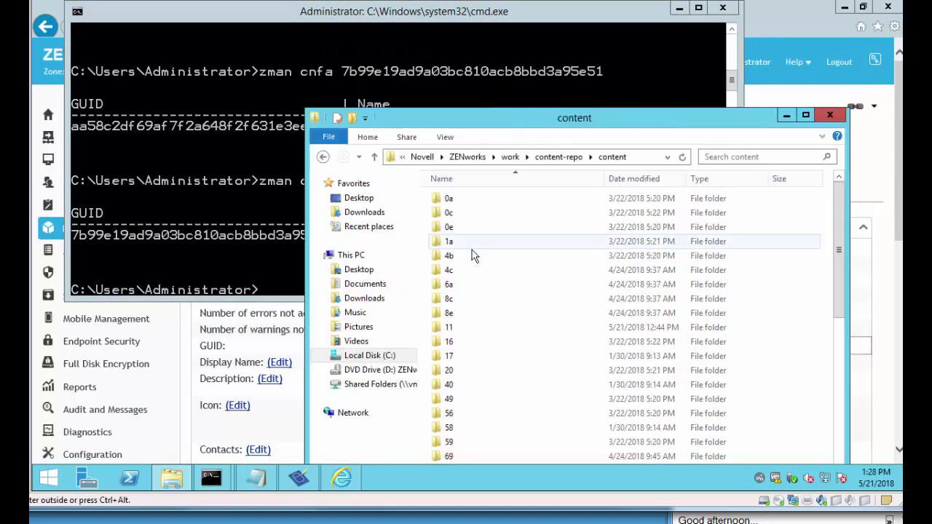
left_click(837, 323)
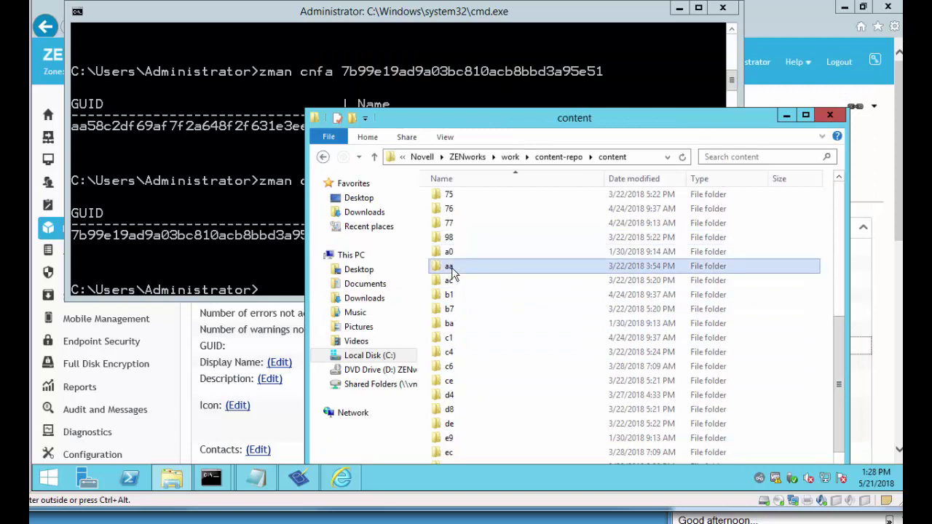
double_click(452, 267)
left_click(460, 202)
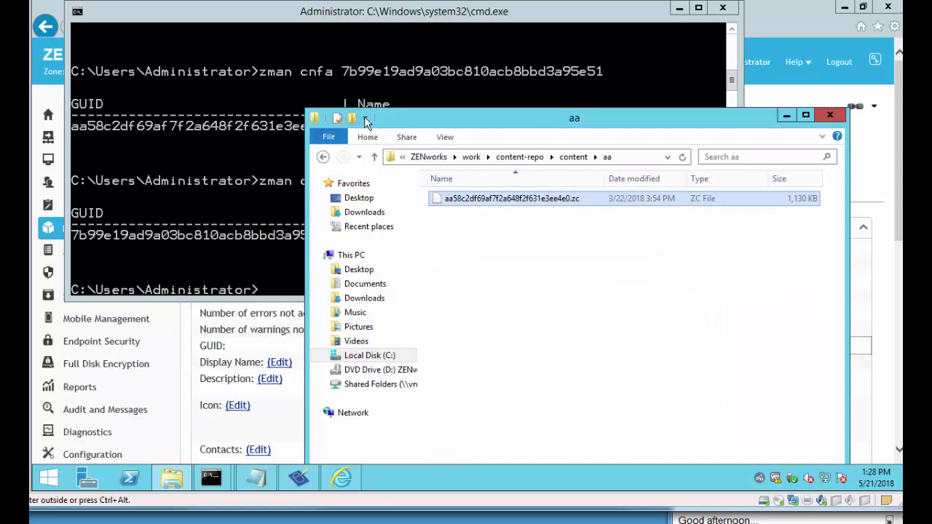
left_click_drag(413, 123, 402, 53)
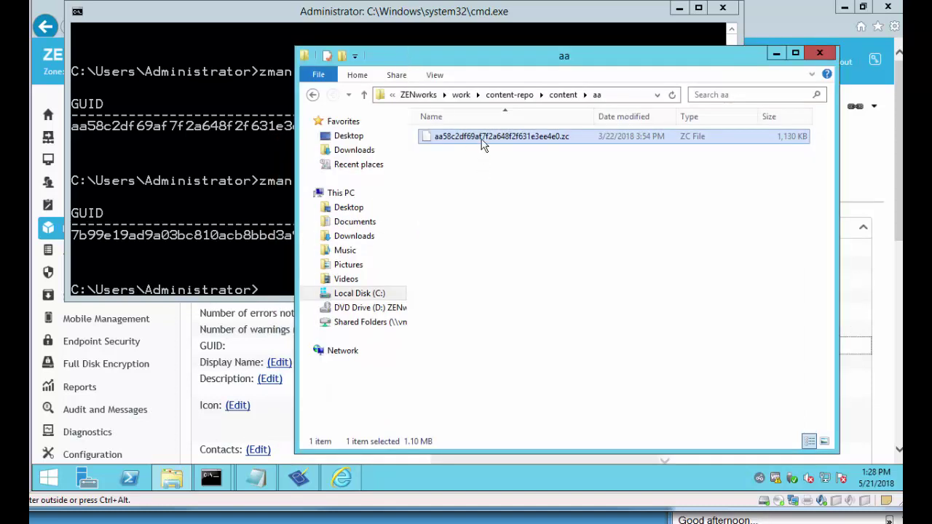
left_click(202, 201)
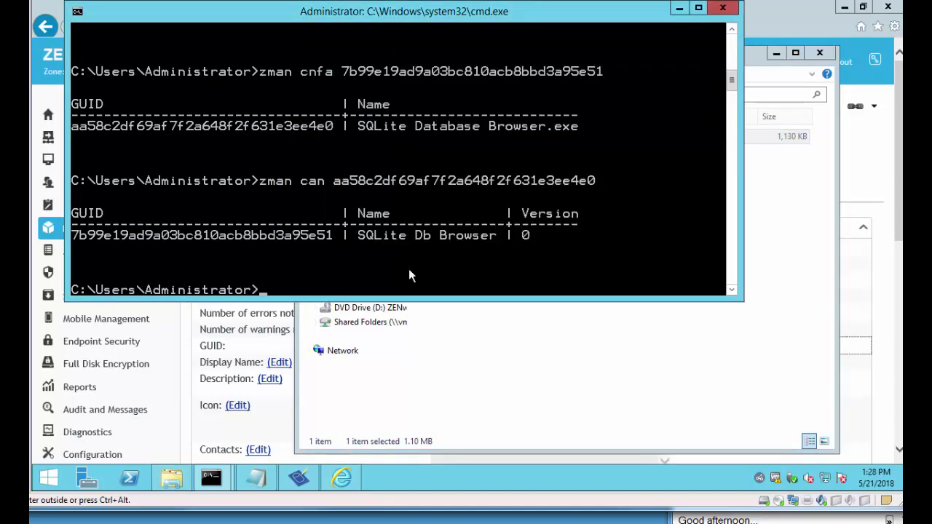
Run 'novell-zenworks-configure -c CheckContentSystem', finding 1 of 56 repo files missing from the database
mouse_move(211, 478)
left_click(297, 427)
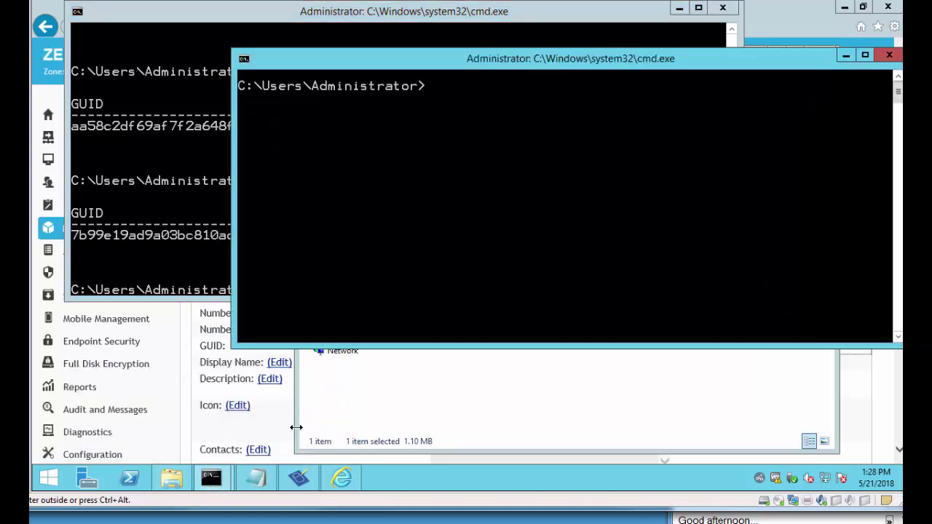
right_click(451, 237)
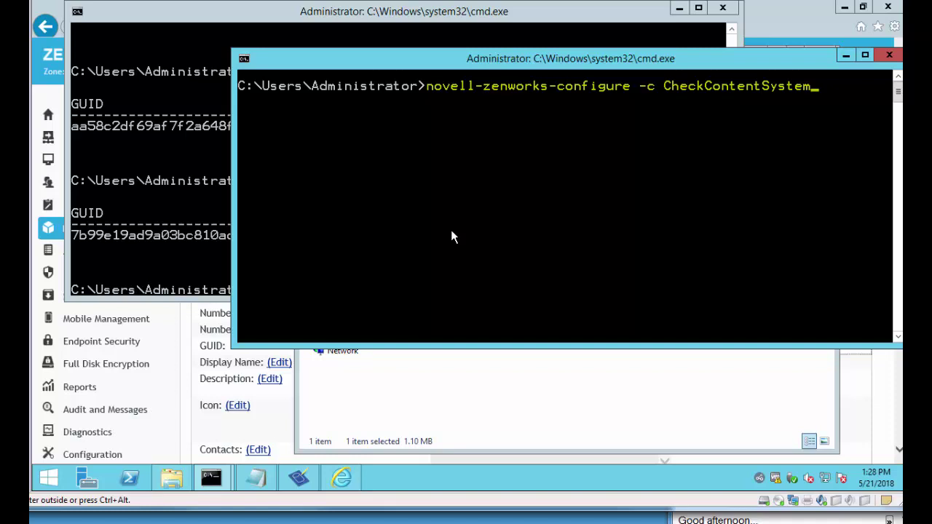
key("Return")
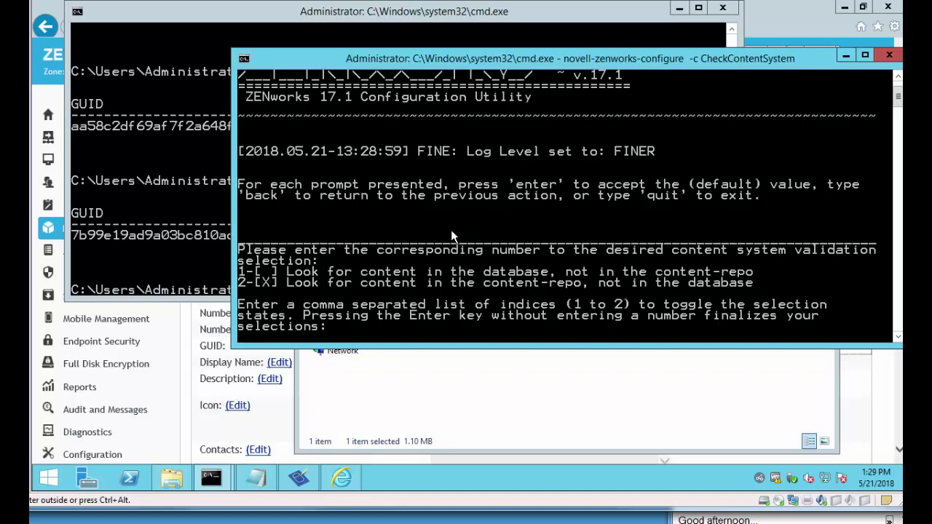
scroll(451, 230, "down", 1)
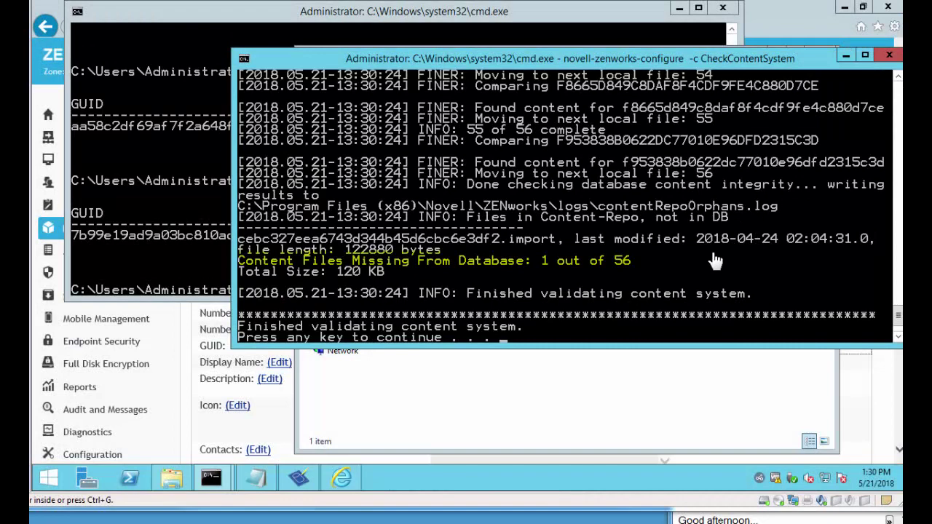
Open contentRepoOrphans.log from the ZENworks logs folder and select hash cebc327eea6743d344b45d6cbc6e3df2
key("Return")
left_click(606, 412)
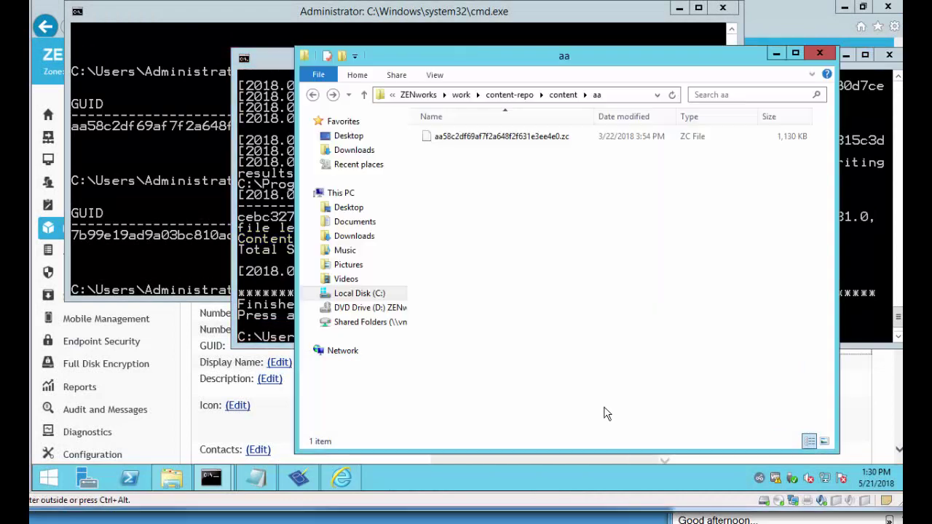
left_click(435, 96)
double_click(441, 266)
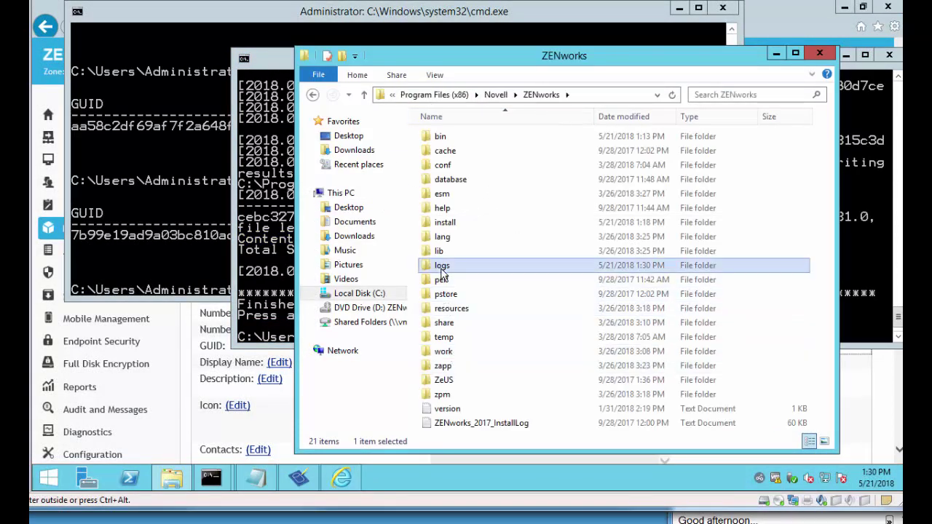
left_click(494, 308)
scroll(482, 314, "down", 3)
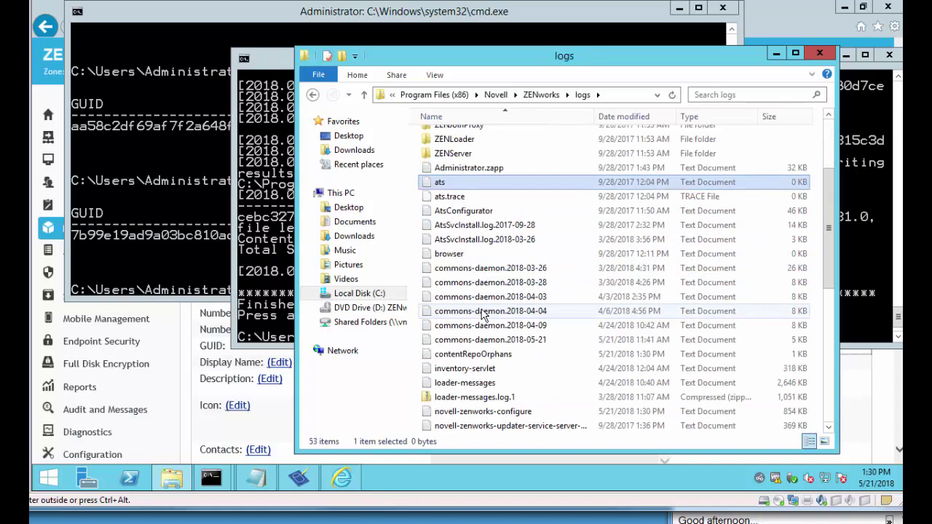
double_click(474, 354)
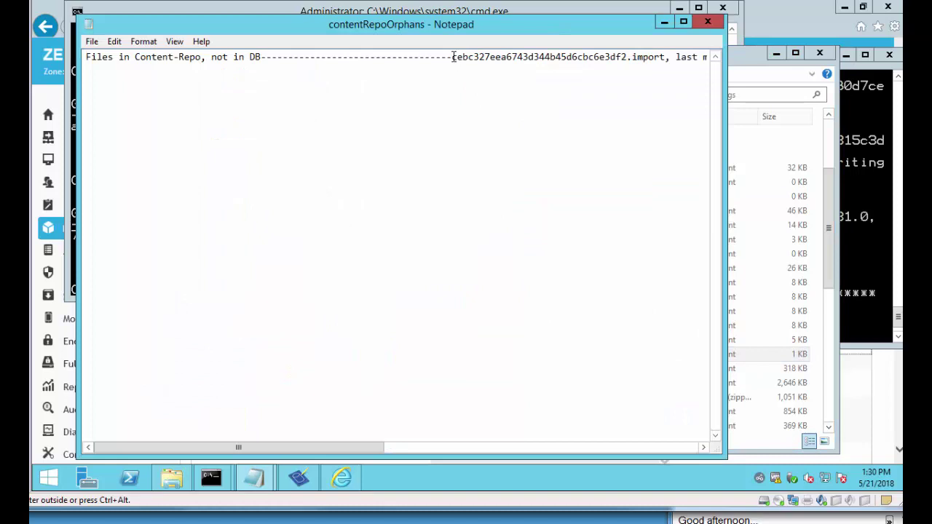
left_click_drag(452, 57, 627, 57)
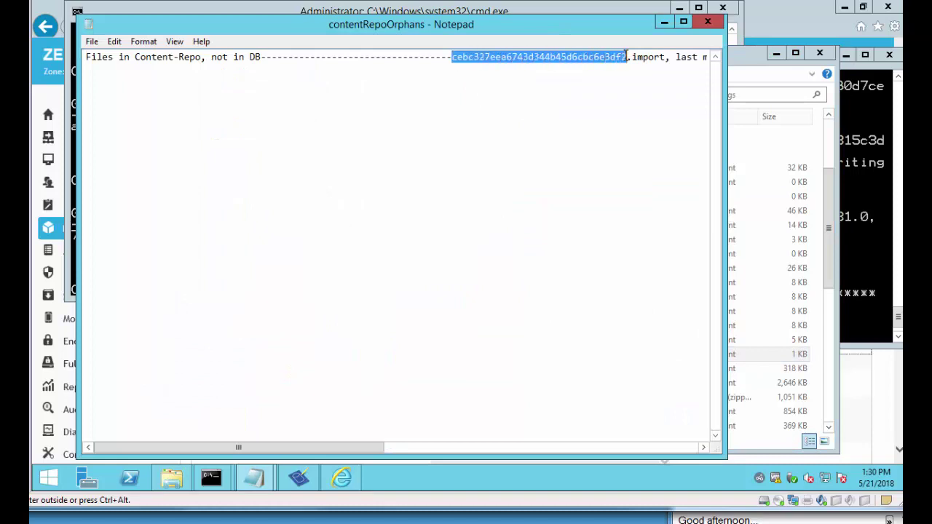
left_click_drag(459, 27, 624, 22)
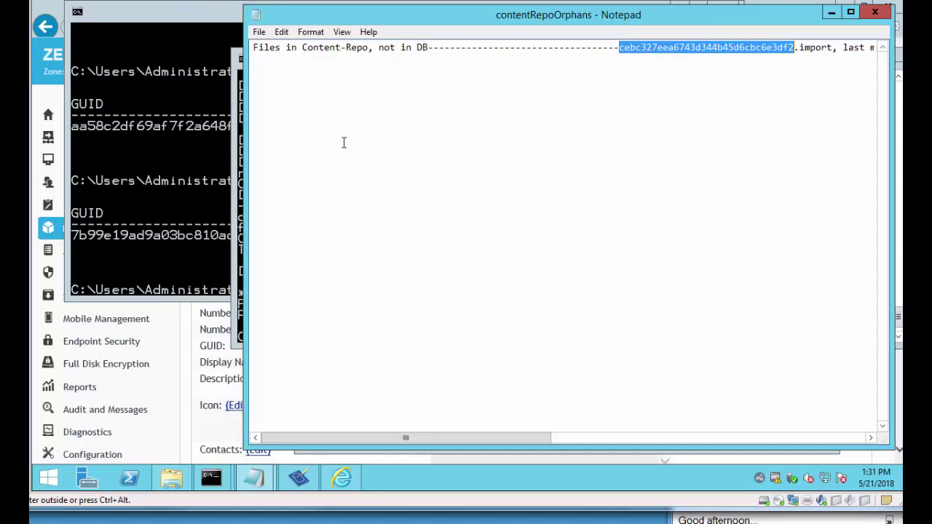
Run 'zman can' on the copied hash, mapping it to Microsoft Office 2010 x32 Install Files
left_click(177, 147)
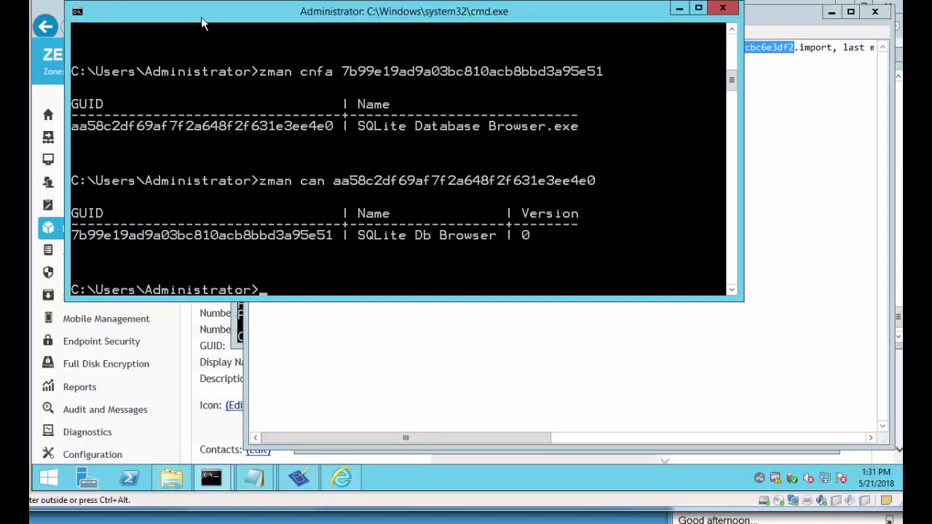
left_click_drag(201, 24, 202, 117)
type("zman")
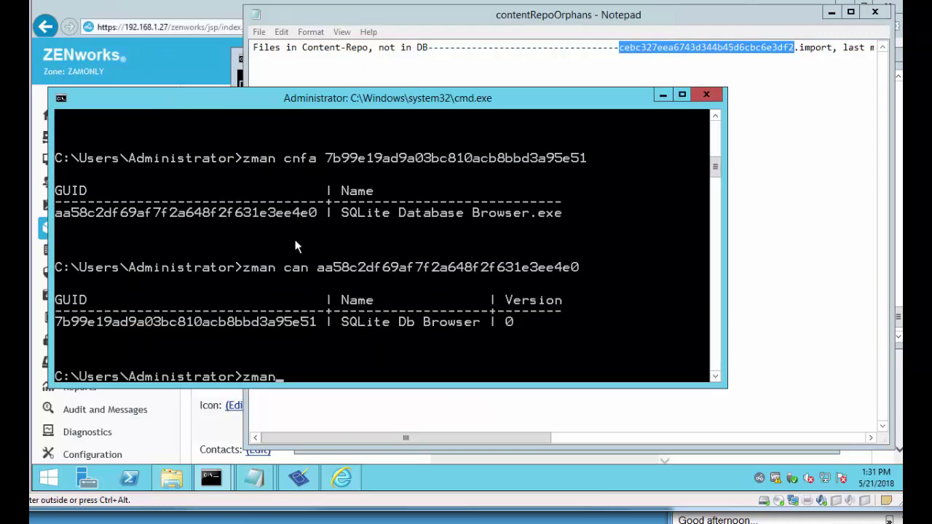
type(" can")
right_click(664, 52)
left_click(694, 94)
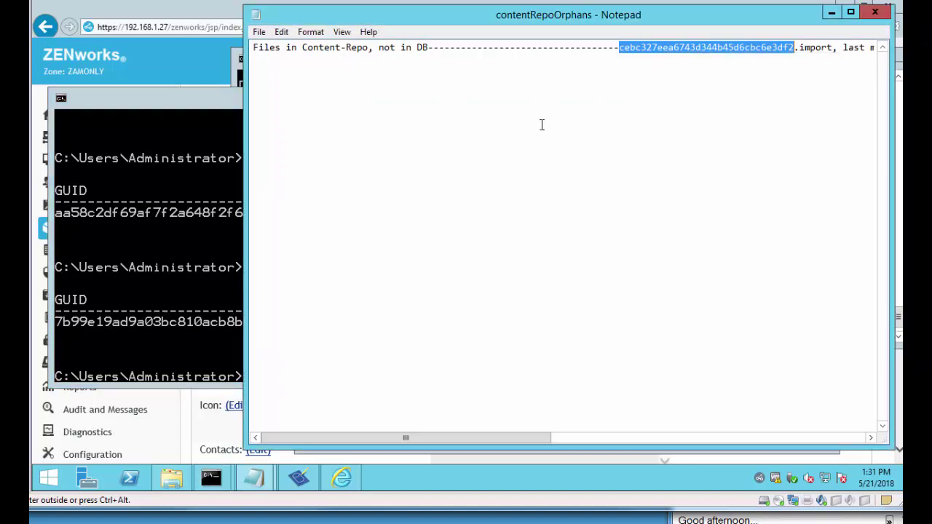
left_click(196, 317)
right_click(248, 313)
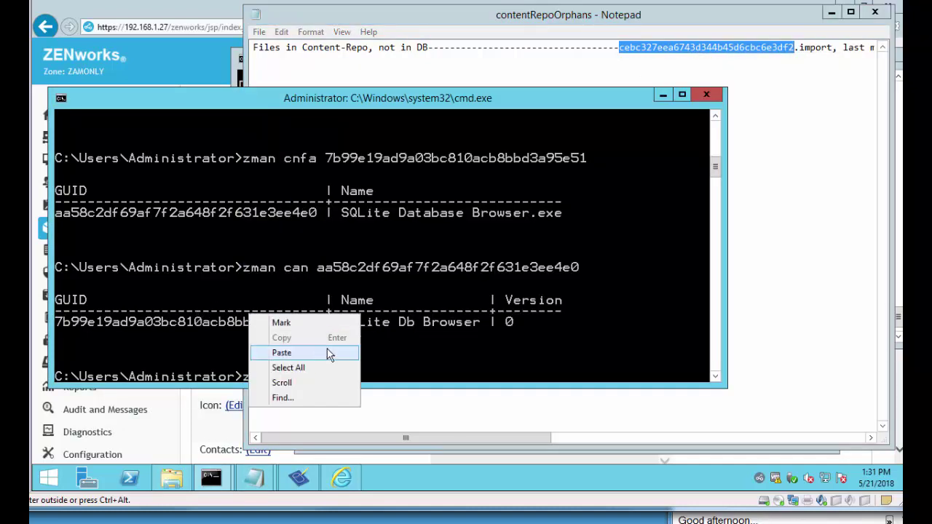
left_click(318, 351)
key("Return")
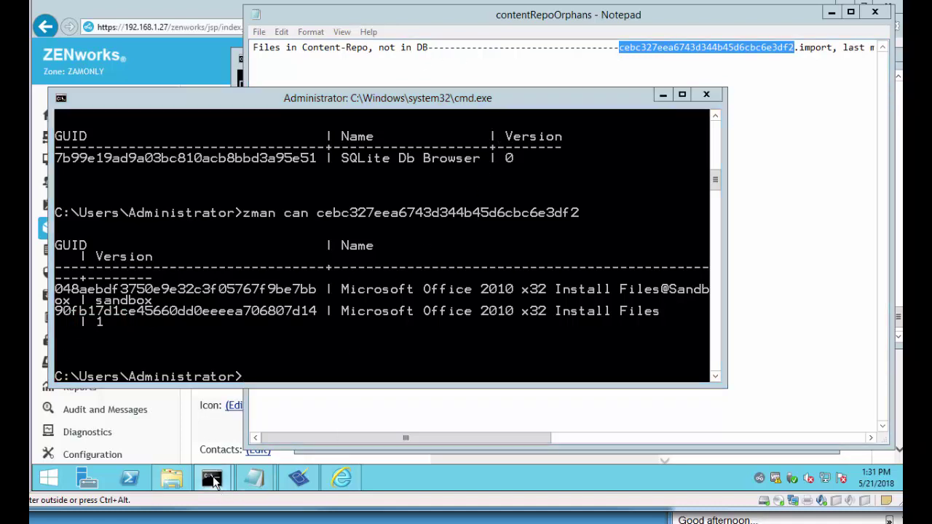
Rerun CheckContentSystem with only the database-not-in-repo check, finding 1 of 1323 missing
mouse_move(212, 480)
left_click(286, 435)
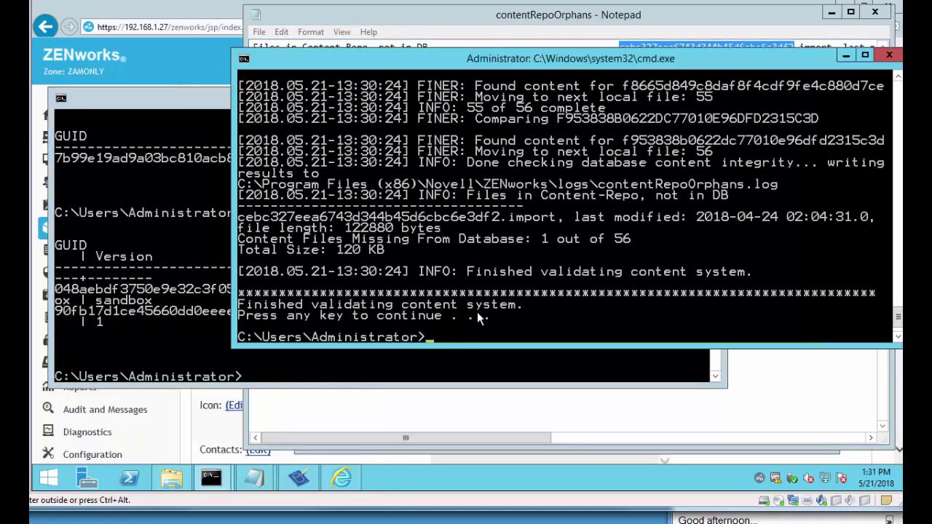
key("Up")
key("Return")
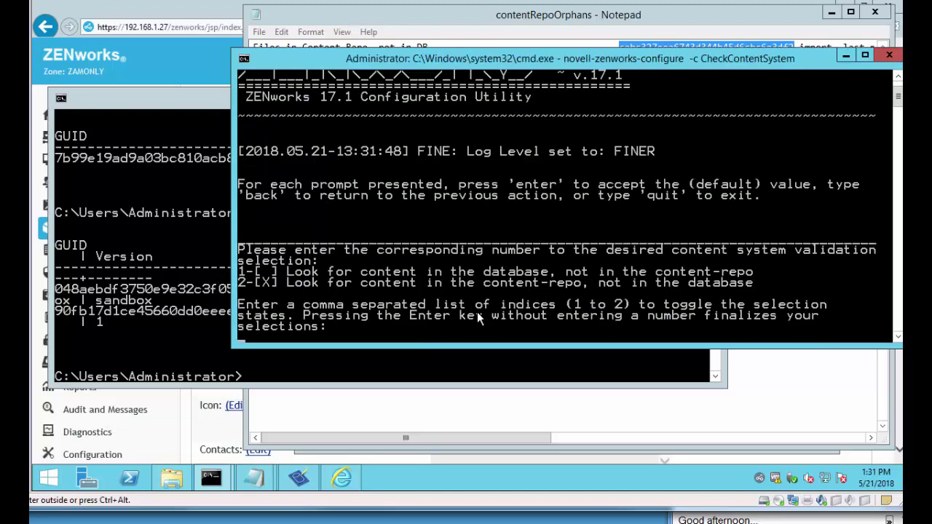
type("1")
key("Return")
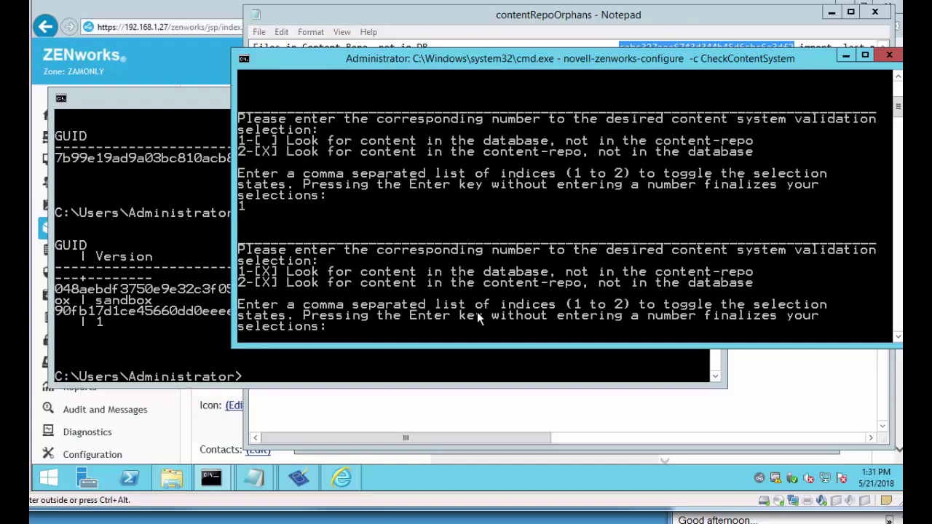
type("2")
key("Return")
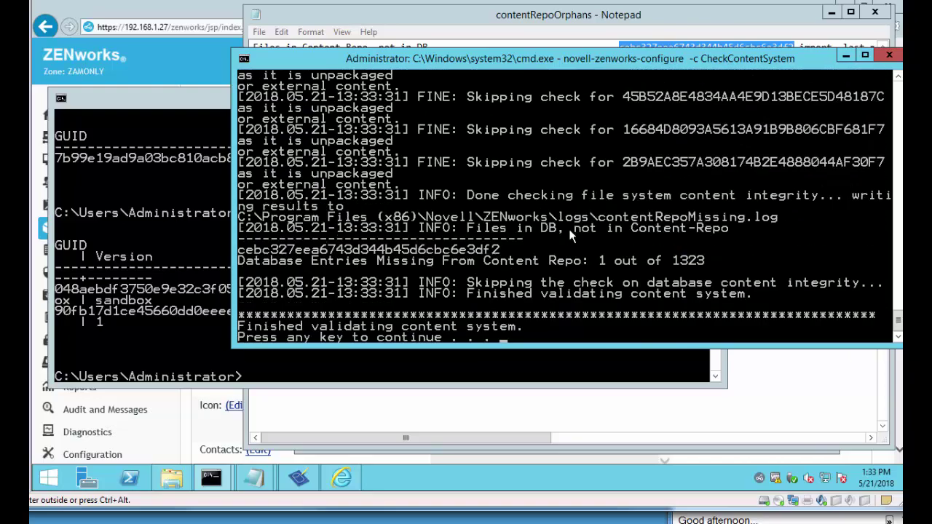
key("Return")
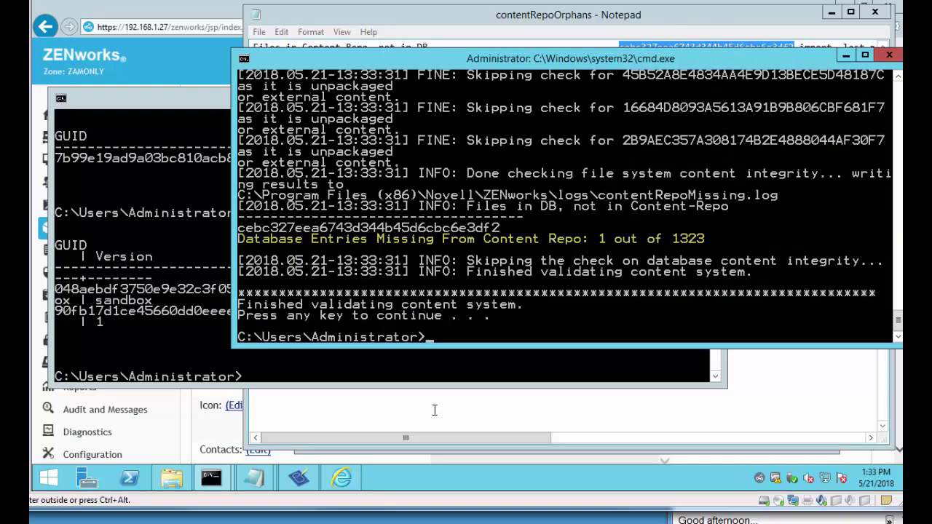
Open contentRepoMissing.log and select the missing hash
left_click(433, 408)
left_click(167, 472)
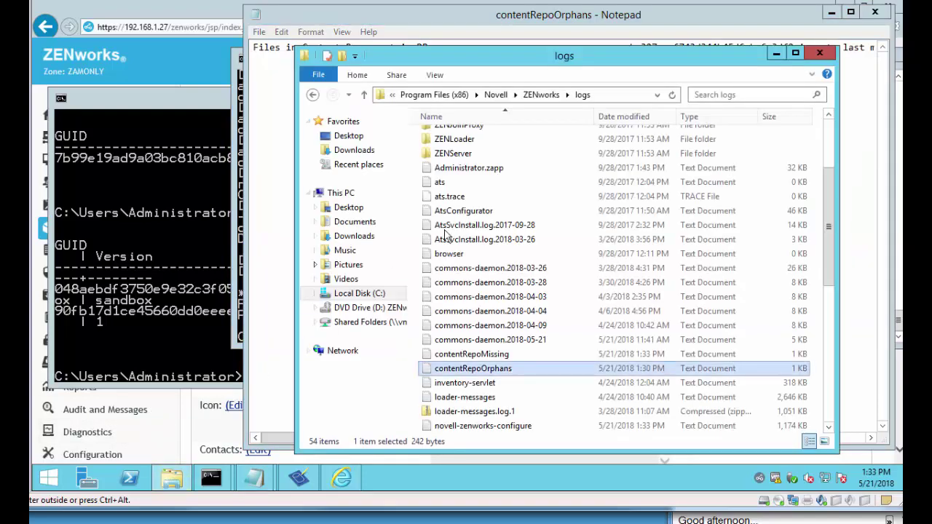
left_click(471, 355)
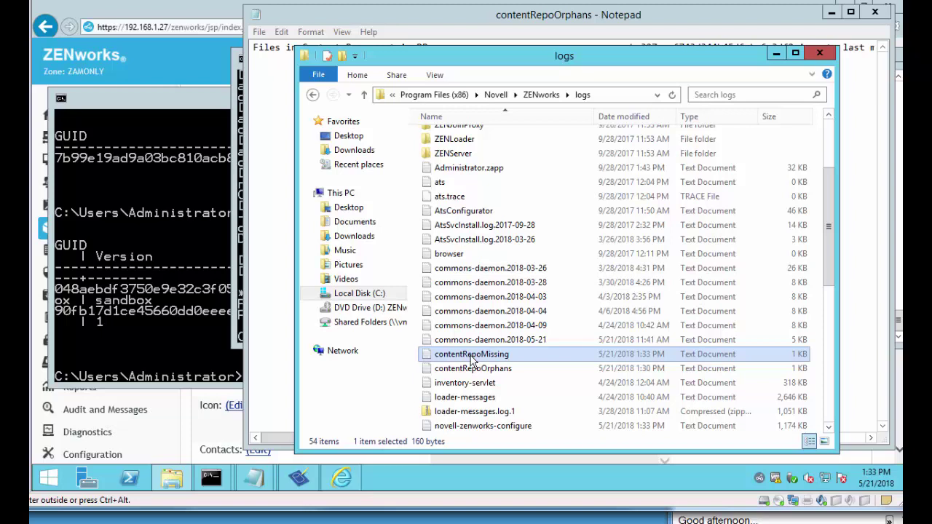
double_click(472, 357)
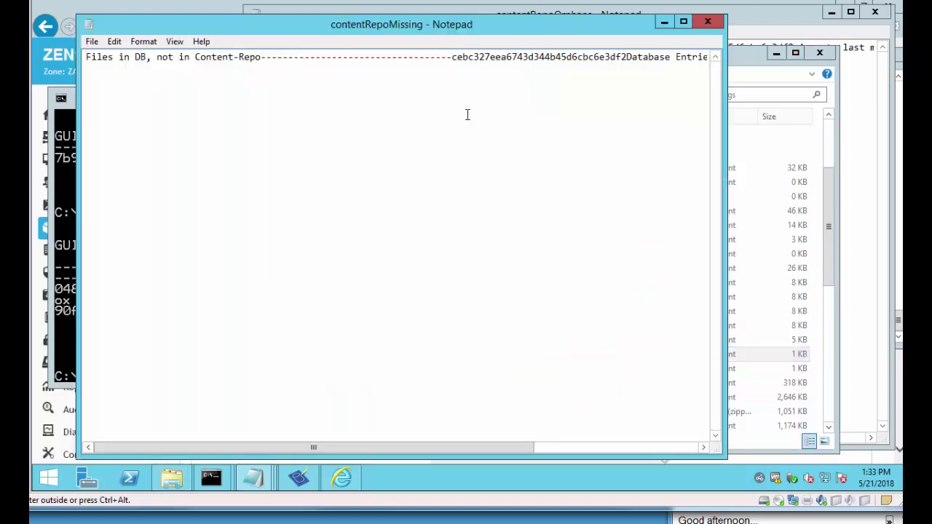
left_click(453, 56)
left_click_drag(464, 58, 610, 58)
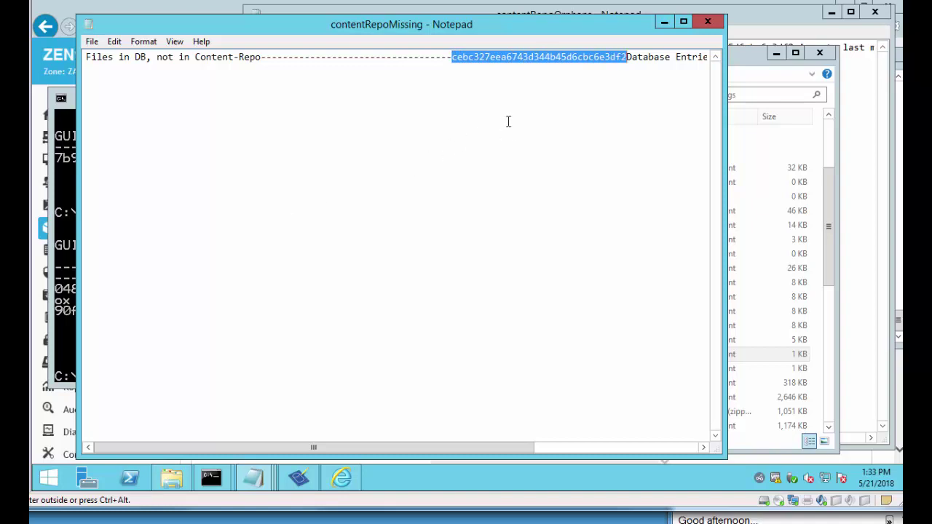
Browse to content-repo\content\ce and confirm no file matches the missing hash
left_click(170, 479)
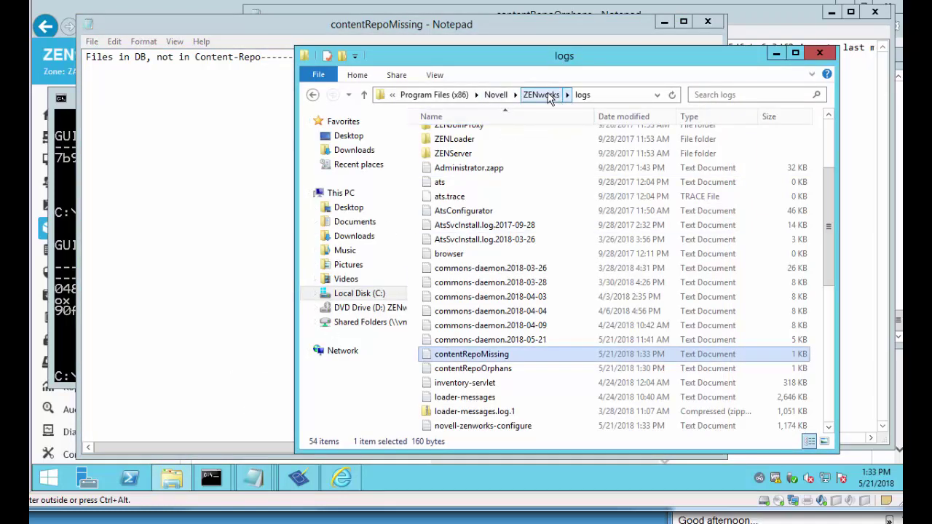
left_click(312, 96)
left_click(313, 96)
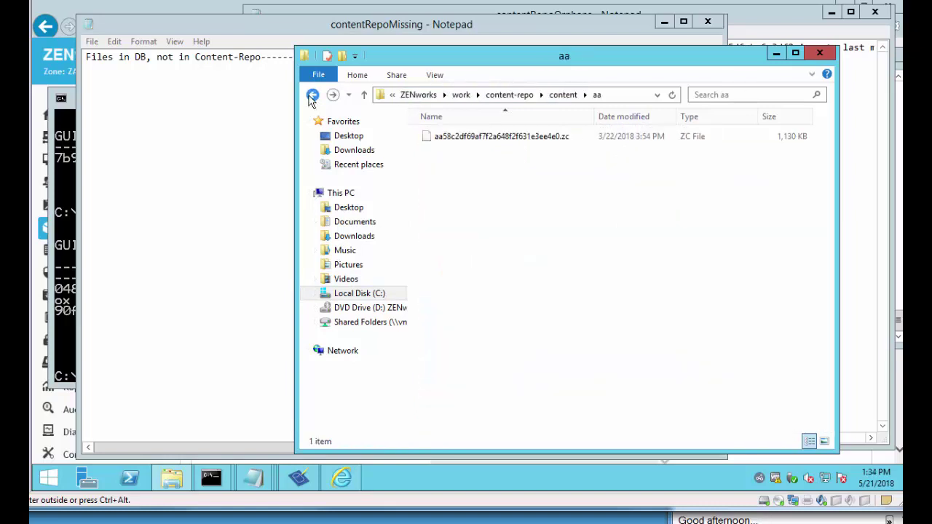
left_click(312, 95)
left_click(563, 95)
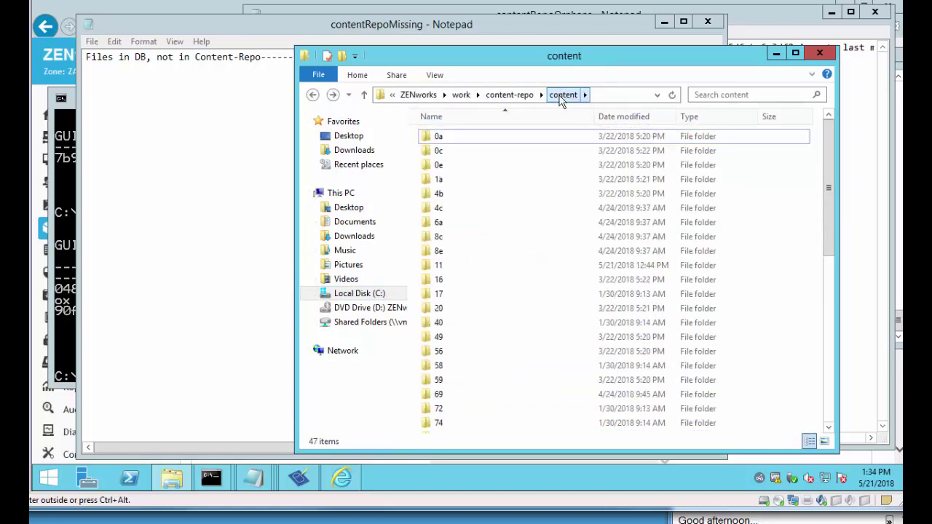
left_click_drag(426, 47, 405, 87)
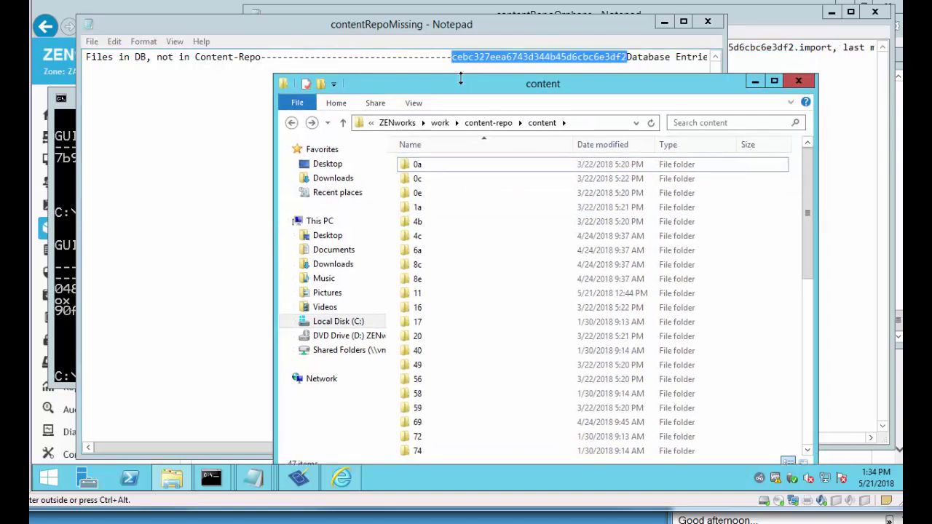
left_click(807, 326)
double_click(448, 364)
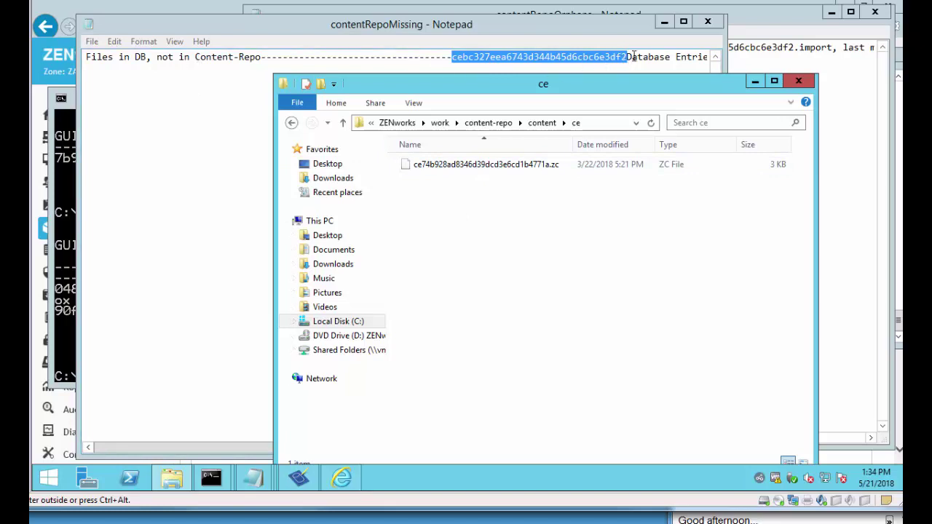
left_click_drag(633, 57, 731, 57)
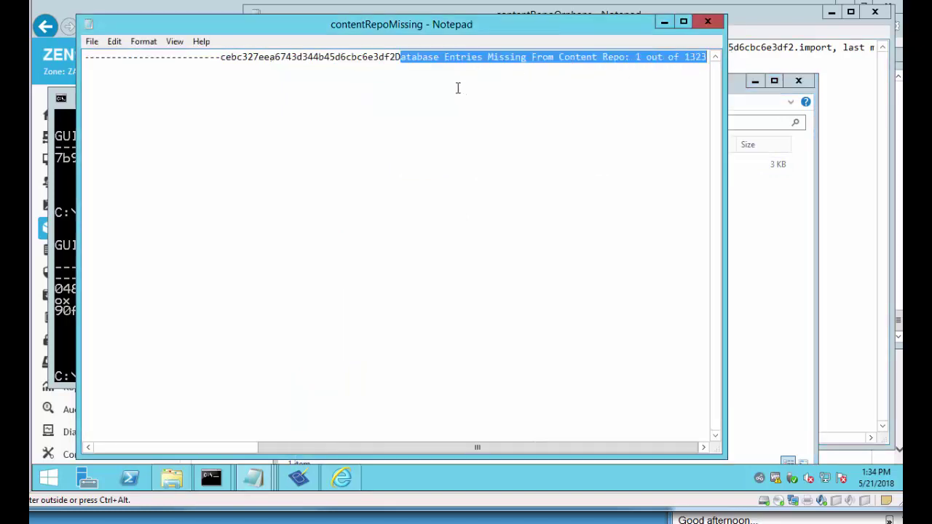
left_click(752, 238)
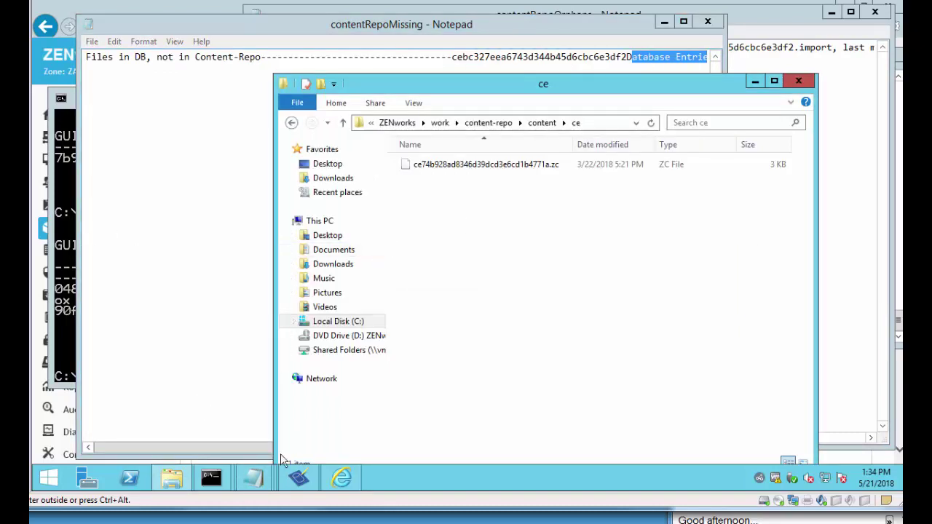
left_click(298, 477)
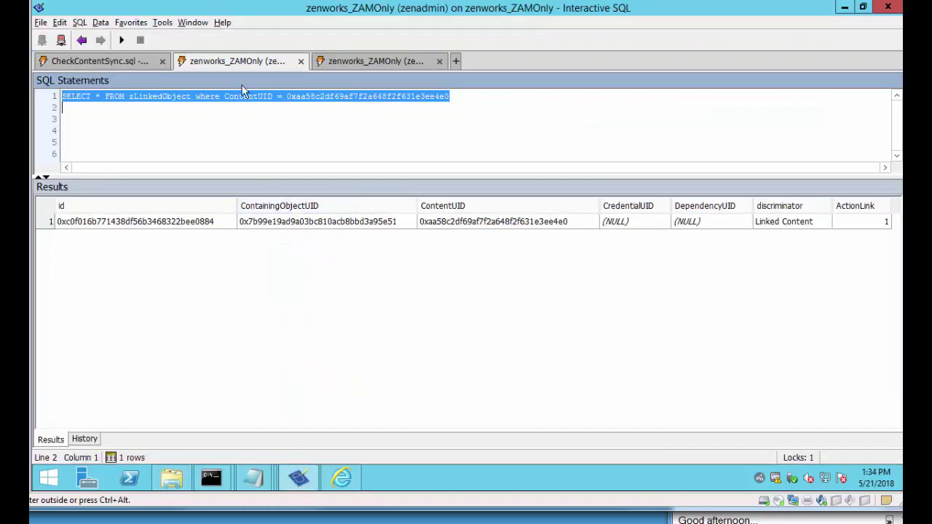
Show the CheckContentSync.sql results and scroll to the Office 2010 Install Files rows in PACKAGING
left_click(102, 62)
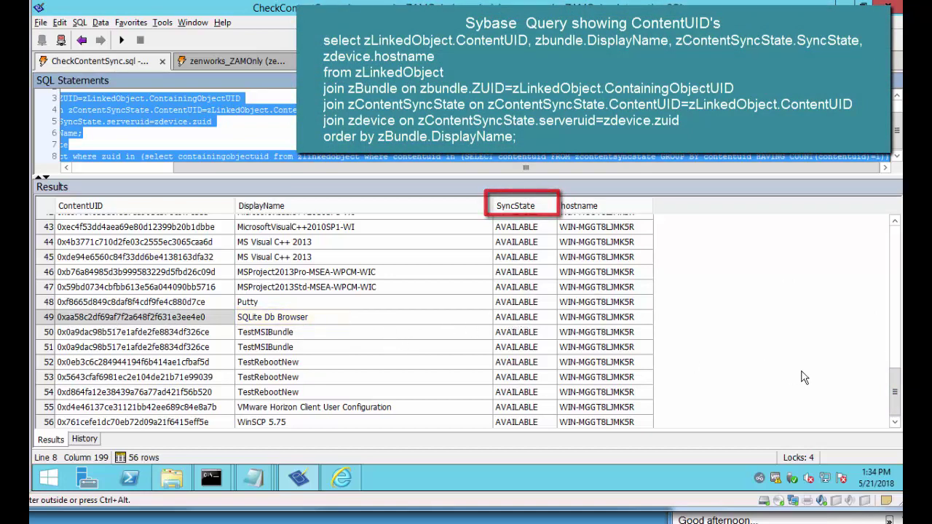
left_click_drag(897, 392, 897, 360)
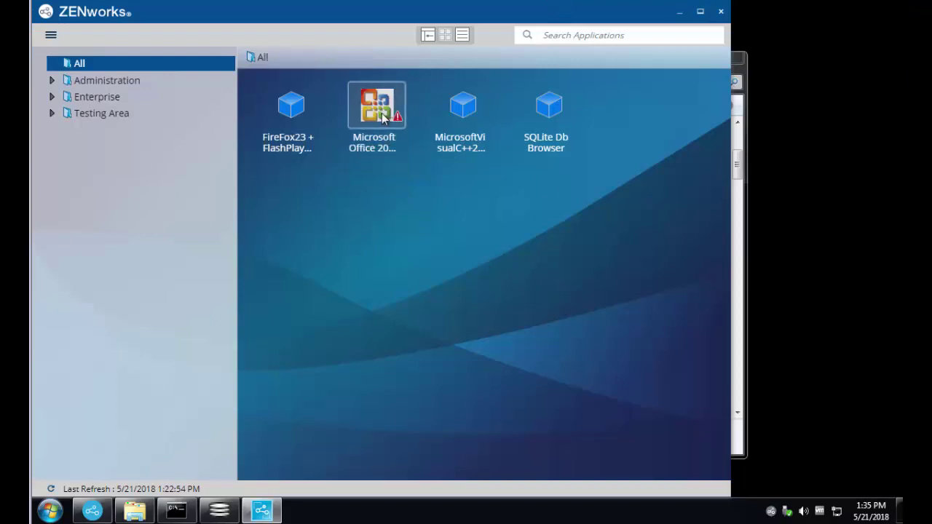
Launch the Office 2010 x32 Install Files tile, accept the repair retry, and dismiss the CachedItemError failure
right_click(382, 116)
left_click(348, 141)
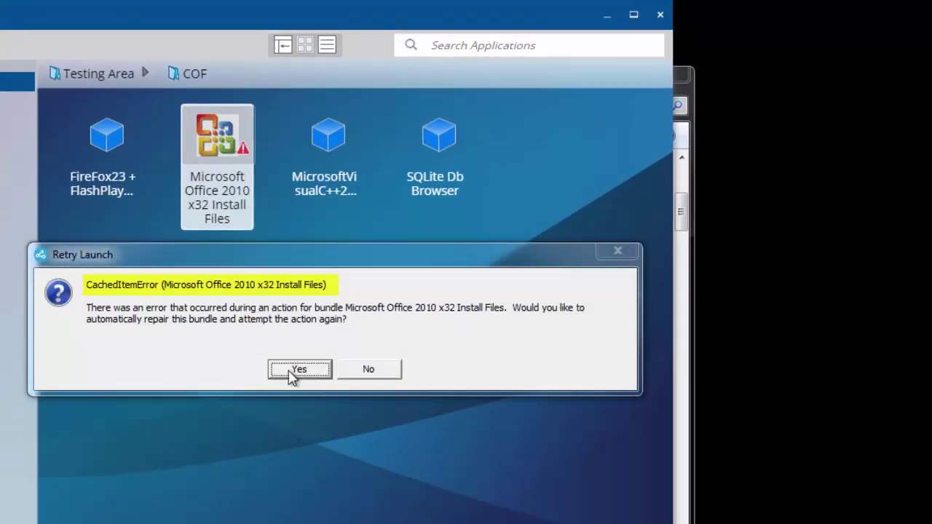
left_click(290, 373)
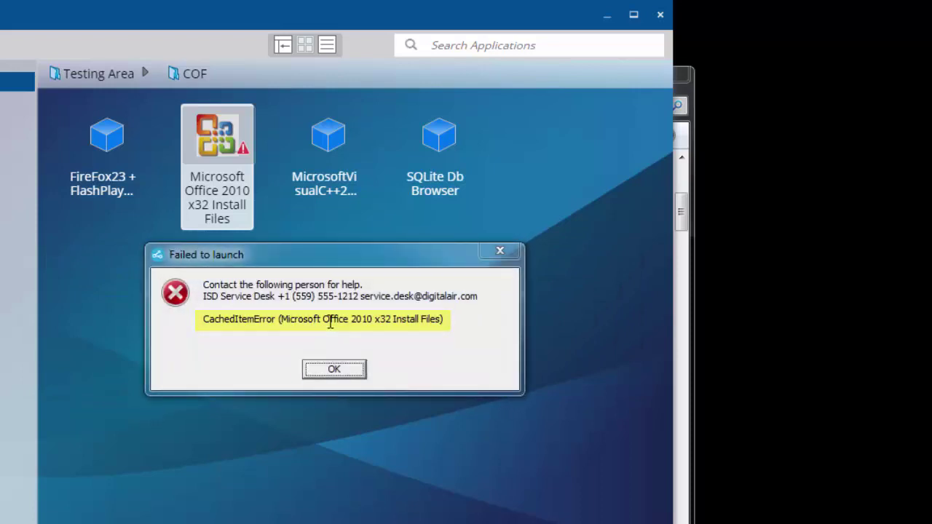
left_click(335, 369)
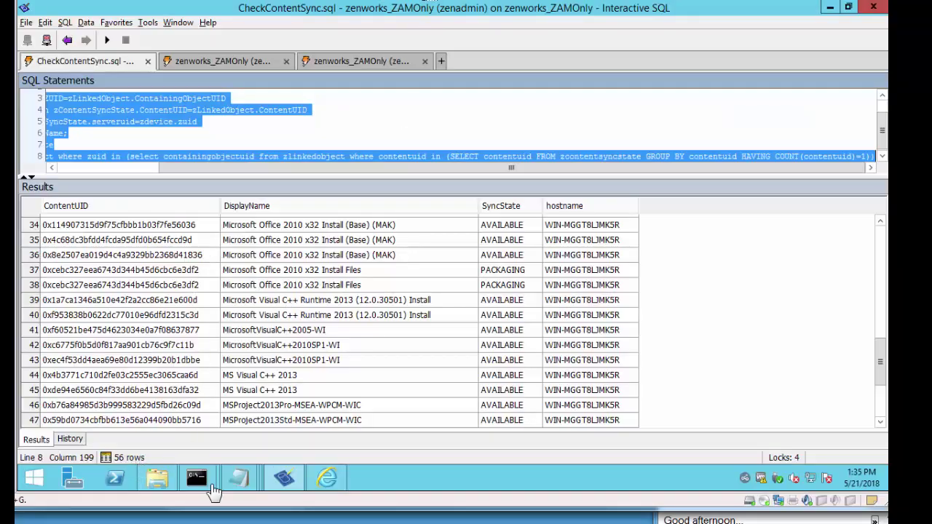
Return to ZENworks Control Center and scroll the test workstation's Summary page to its Message Log
left_click(327, 478)
left_click(92, 296)
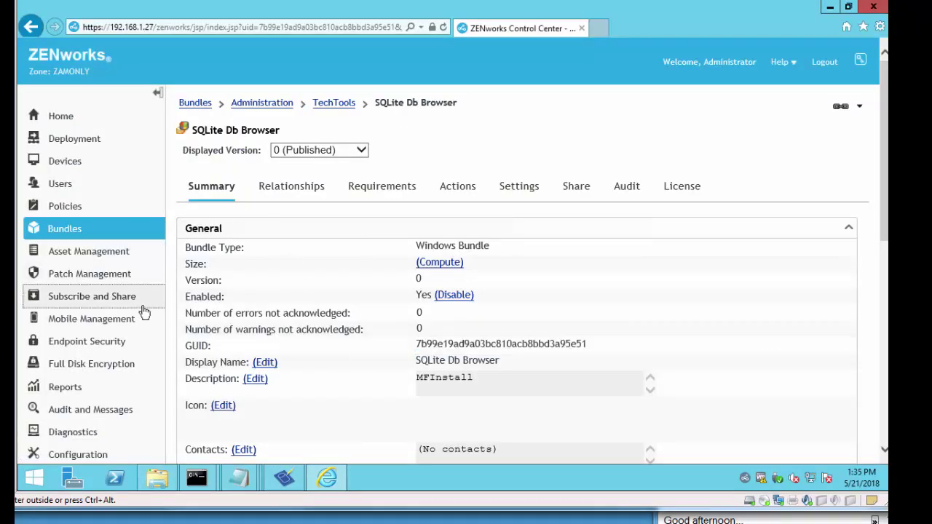
scroll(205, 269, "down", 5)
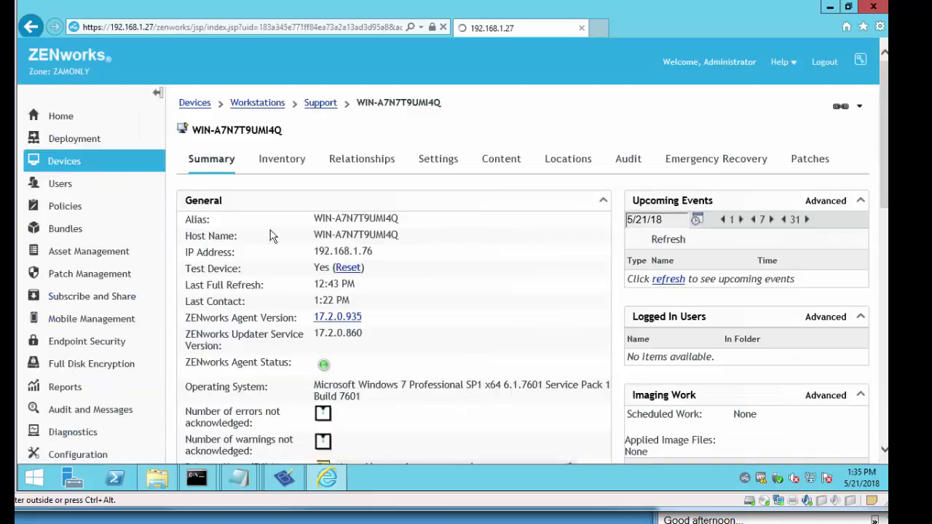
scroll(329, 270, "down", 3)
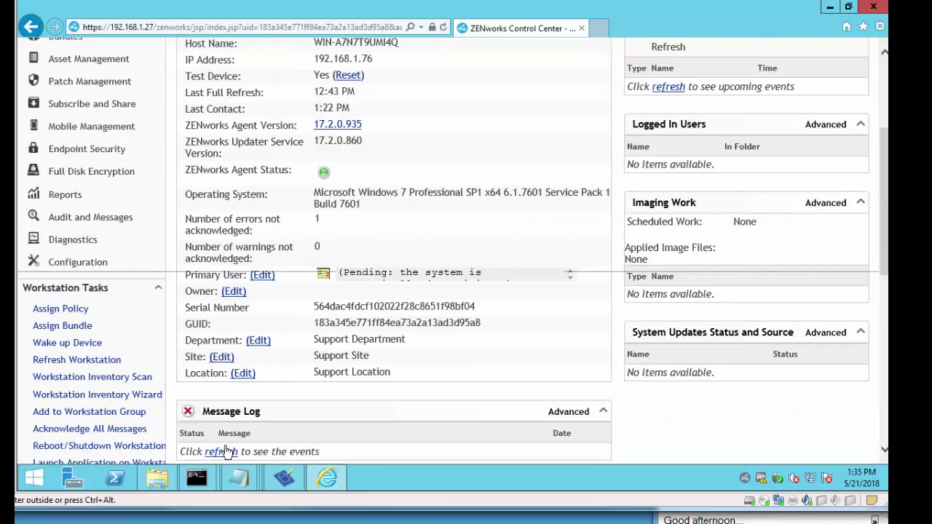
scroll(271, 384, "down", 3)
Refresh the Message Log and review the Office 2010 error saying content isn't available yet
left_click(220, 263)
left_click(279, 266)
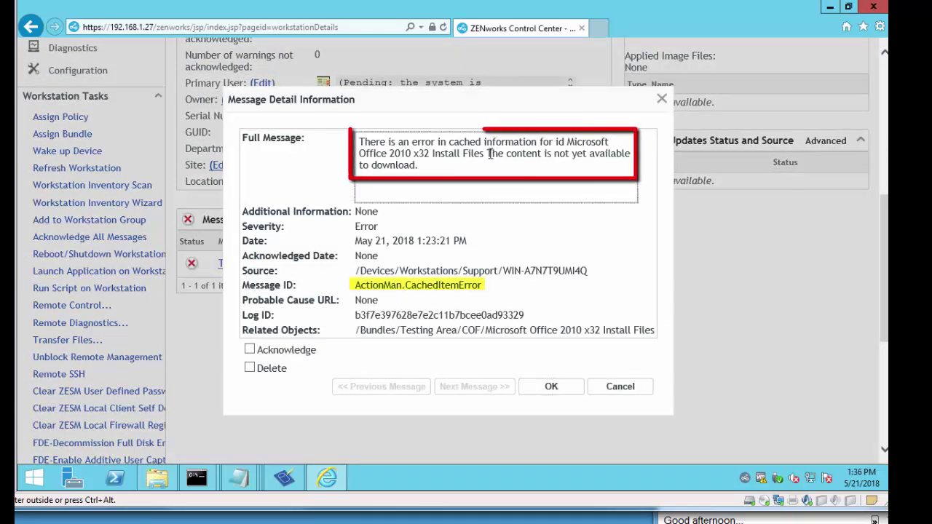
left_click_drag(486, 153, 505, 168)
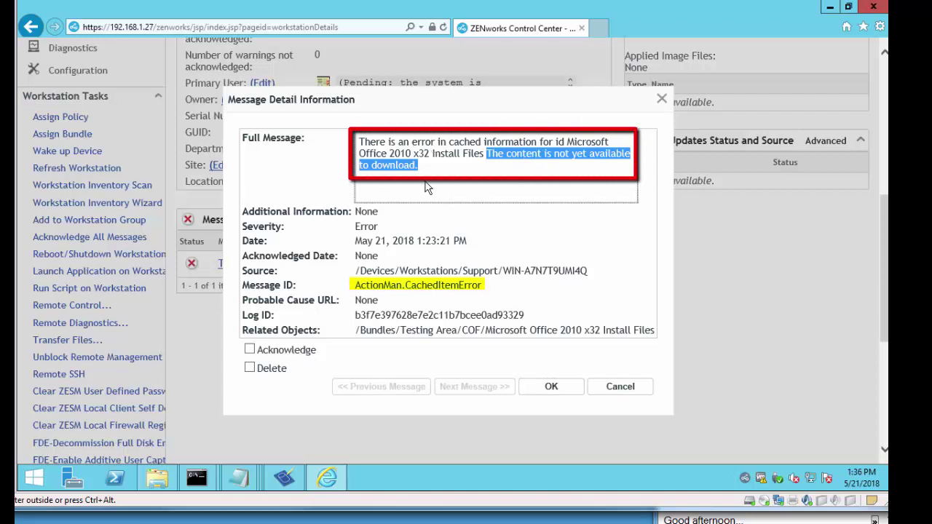
left_click(619, 386)
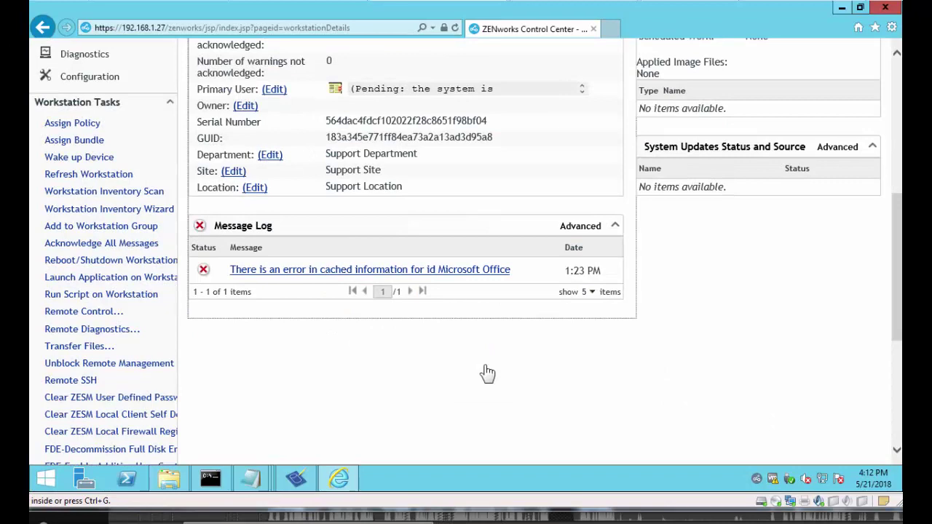
Delete the Install Directory - Office2010_x32 action from the Office 2010 x32 Install Files bundle and apply
scroll(488, 373, "up", 4)
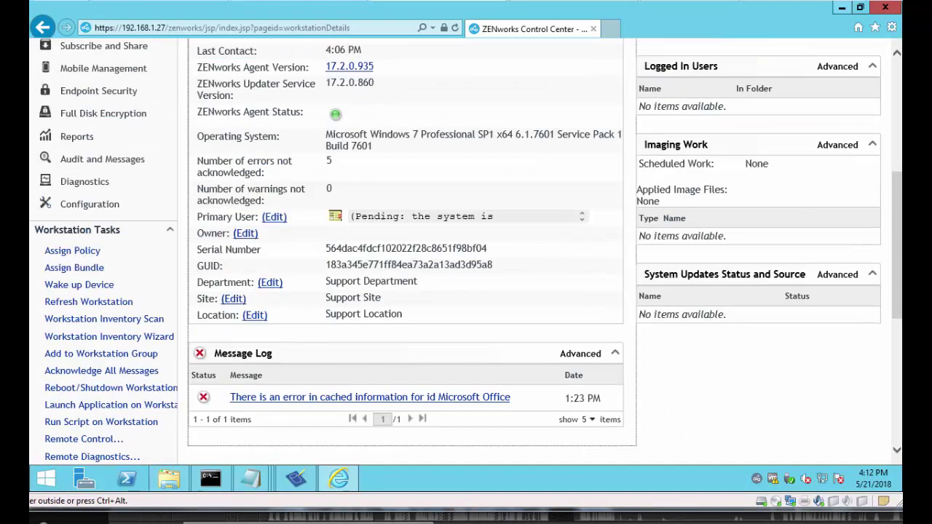
scroll(487, 373, "down", 10)
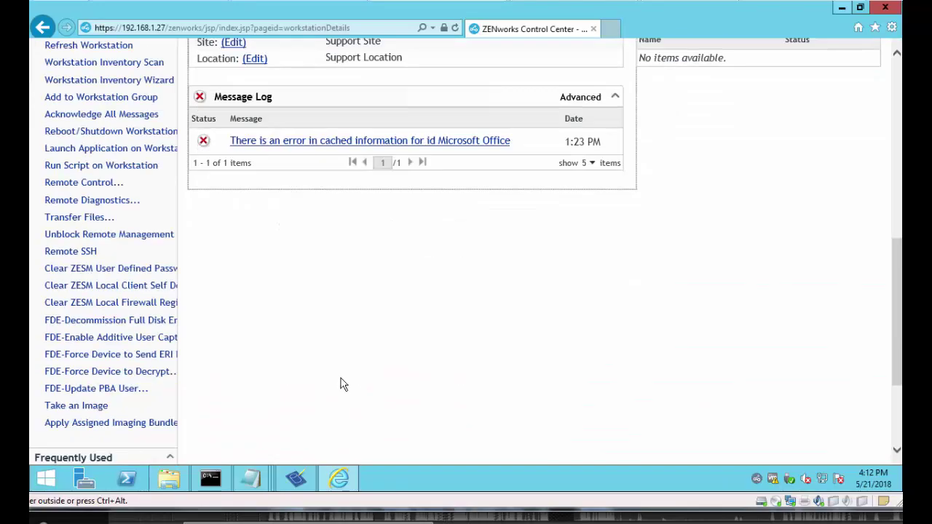
left_click(109, 367)
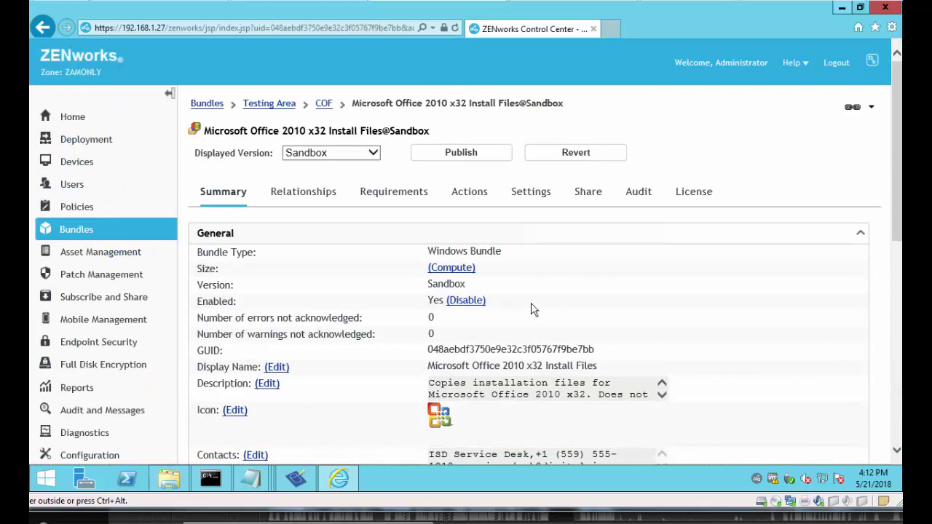
left_click(475, 202)
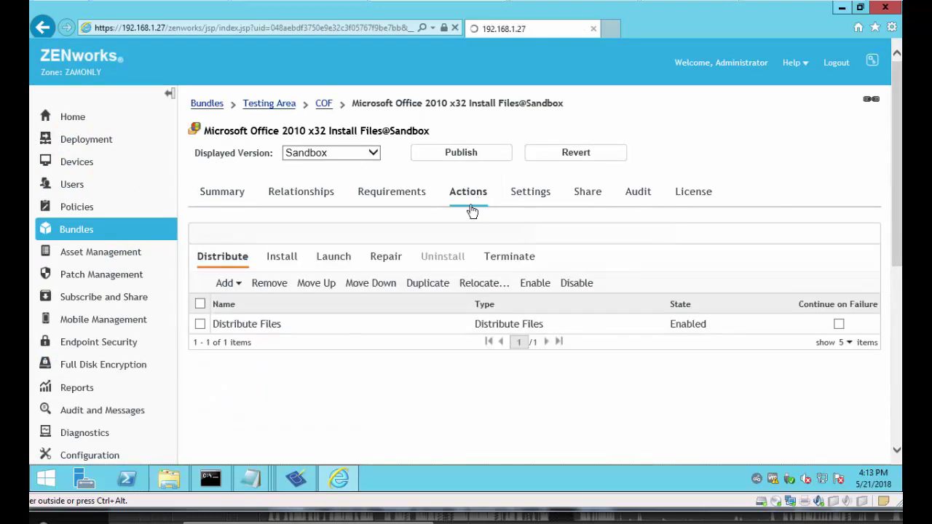
left_click(290, 264)
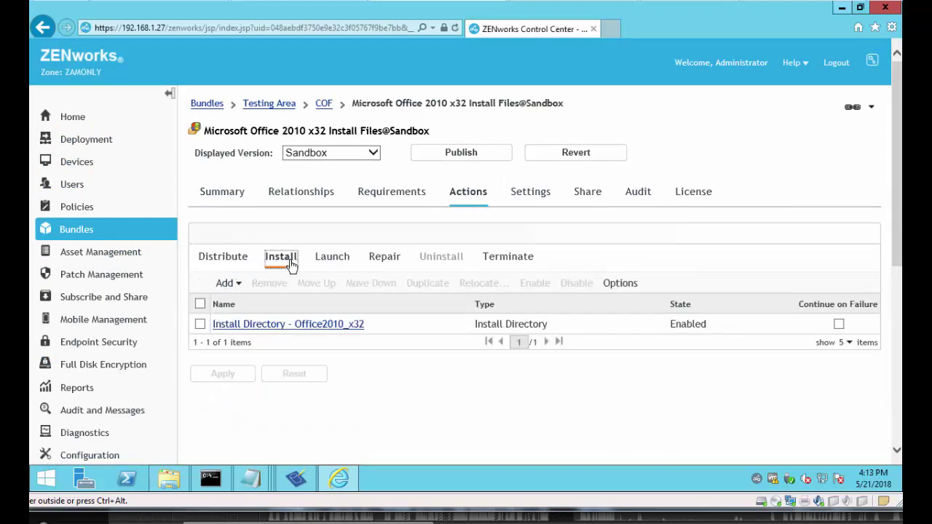
left_click(200, 324)
left_click(271, 284)
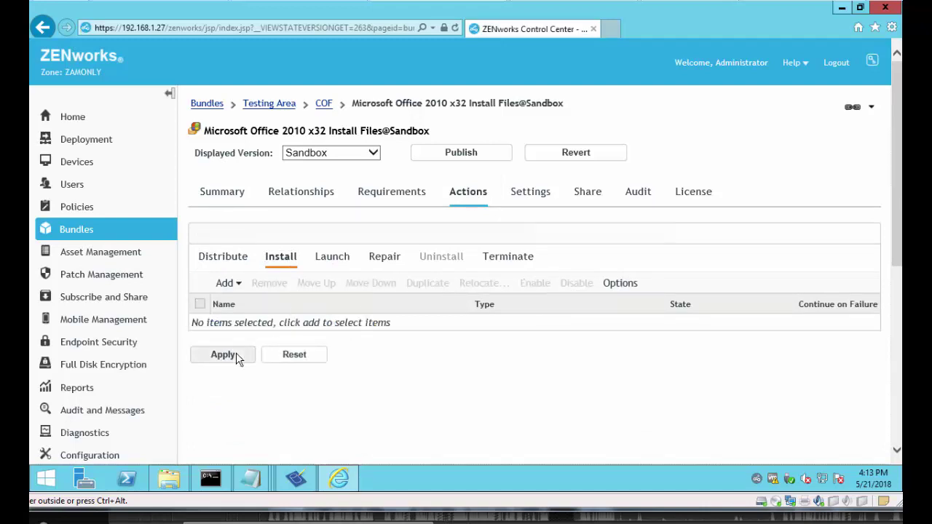
left_click(235, 357)
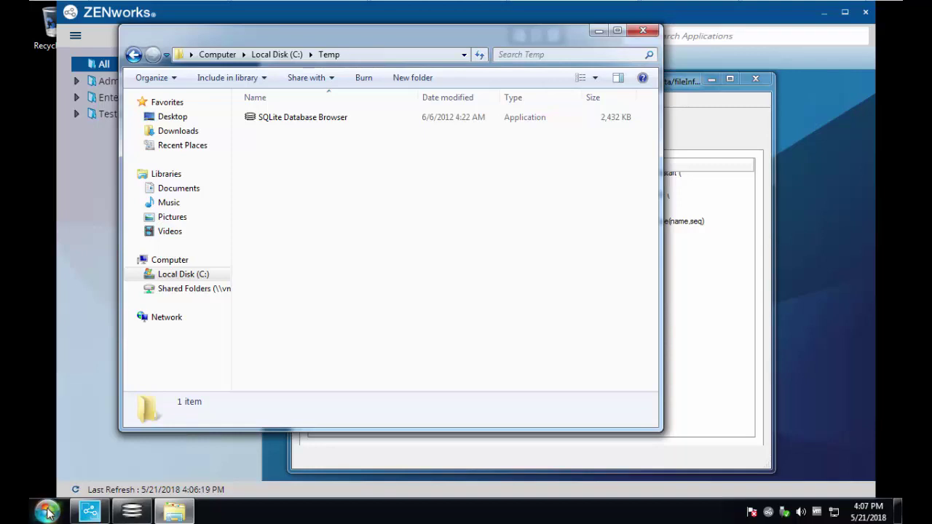
Clear the agent cache by running zac cc in a Command Prompt
left_click(47, 512)
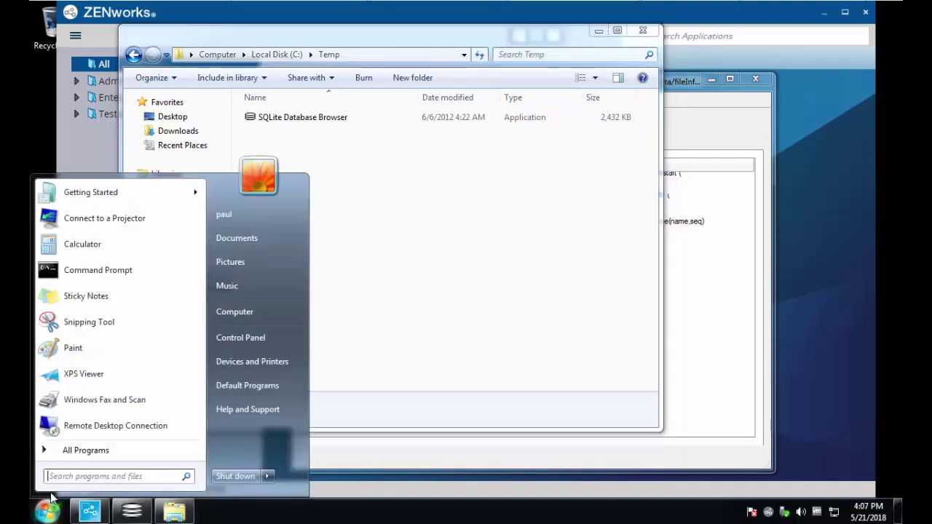
left_click(115, 269)
type("zac cc")
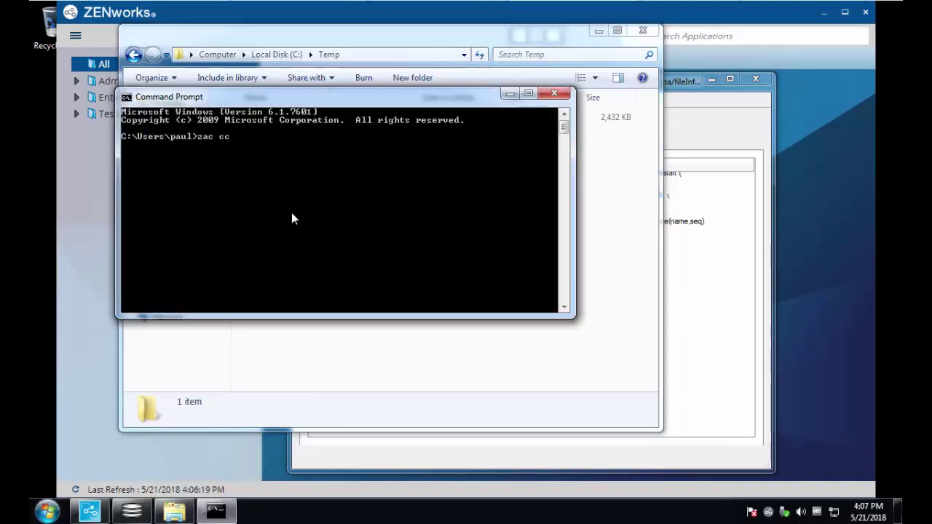
key("Return")
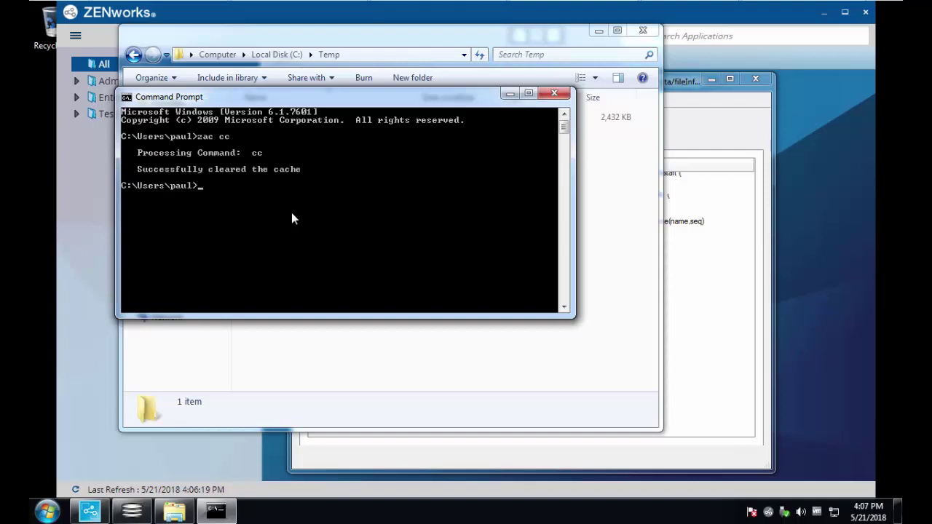
Reopen fileInfo in SQLite Database Browser and view the now-empty Entry table
left_click(624, 295)
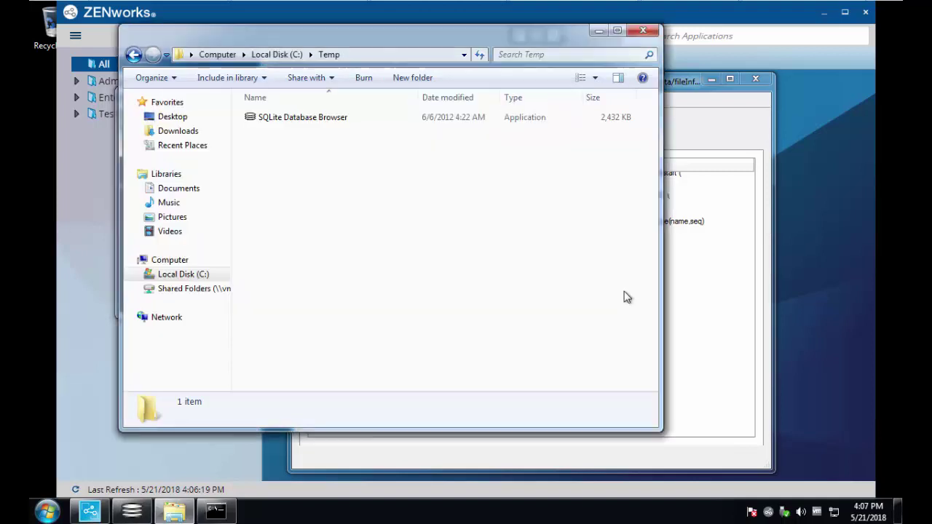
left_click(692, 310)
left_click(327, 117)
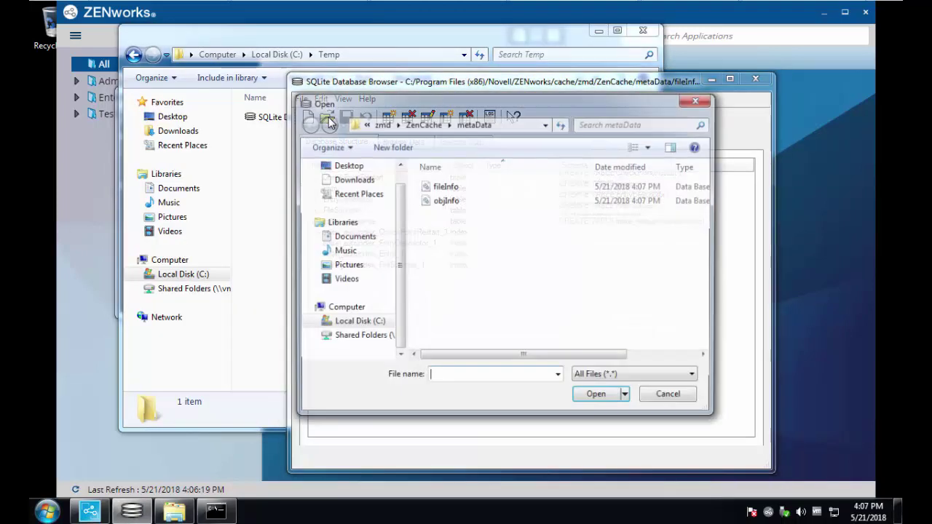
left_click(445, 188)
double_click(445, 188)
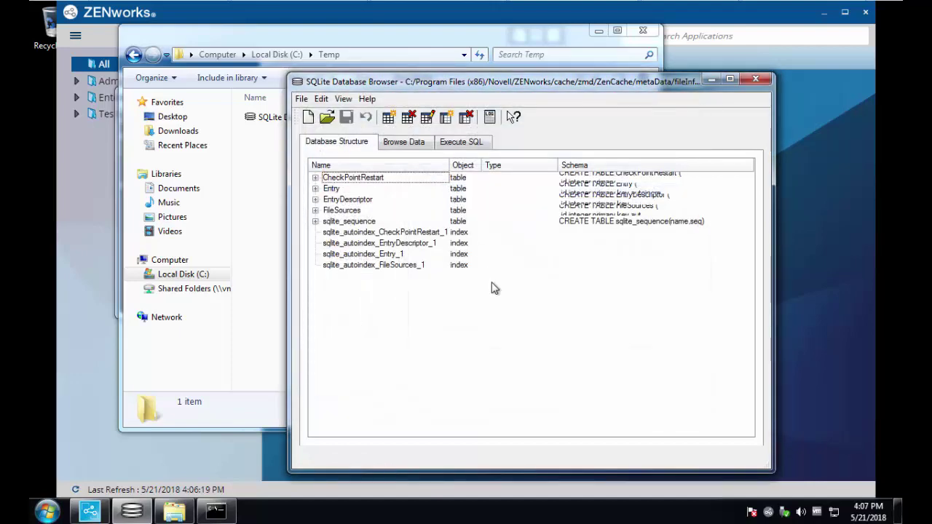
left_click(410, 144)
left_click(408, 169)
left_click(393, 194)
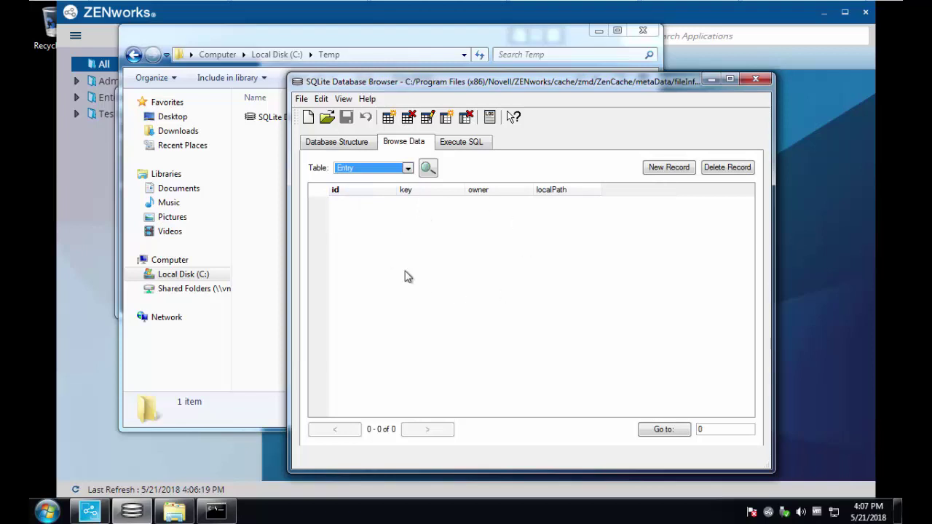
left_click(174, 511)
Browse File Explorer to ...\cache\zmd\ZenCache and confirm only the metaData folder remains
left_click(358, 56)
type("c:\\")
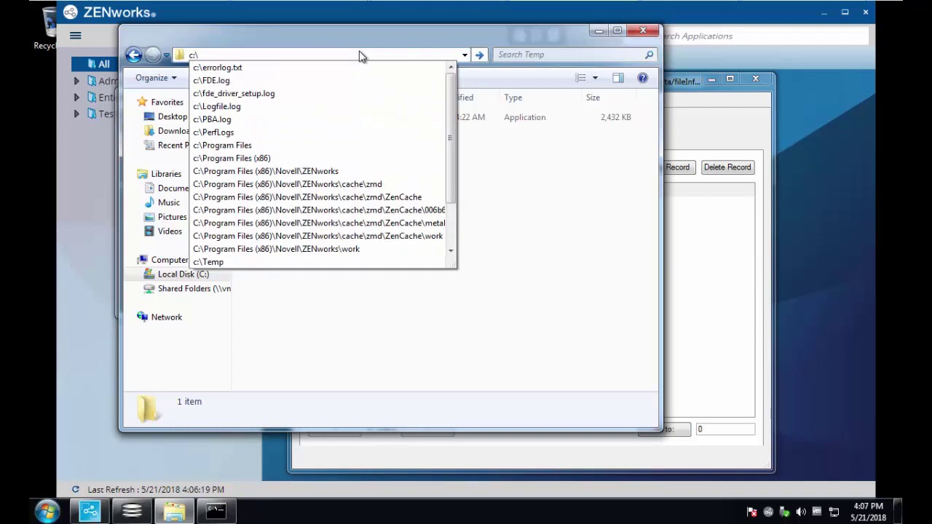
type("pro")
key("Down")
key("Down")
key("Down")
key("Down")
key("Down")
key("Return")
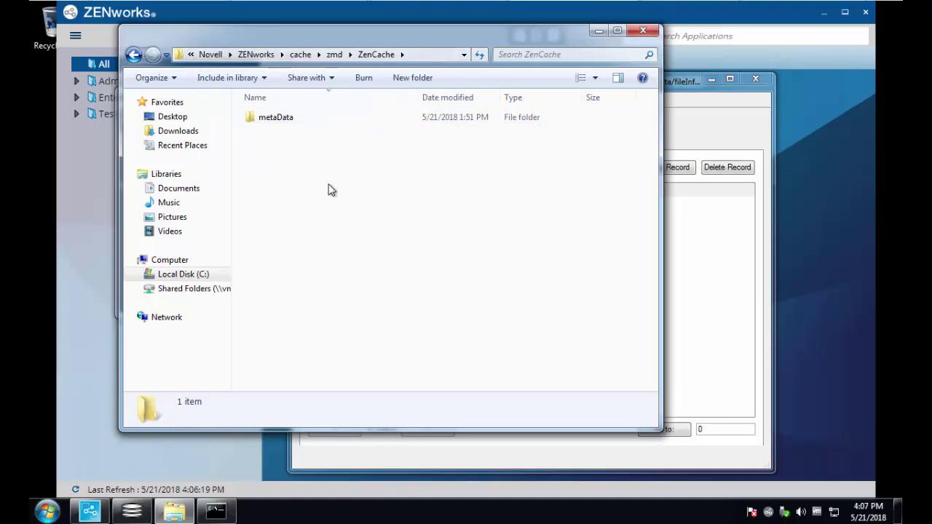
double_click(270, 123)
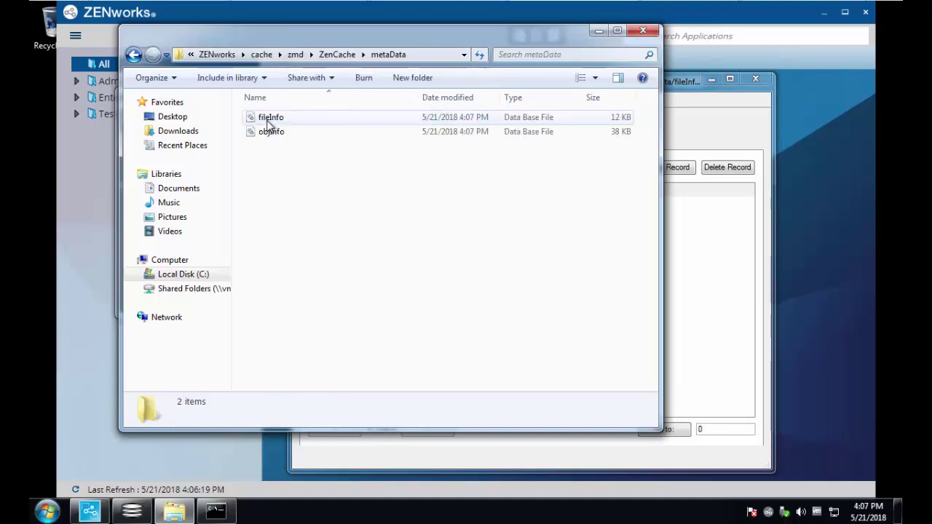
left_click(337, 54)
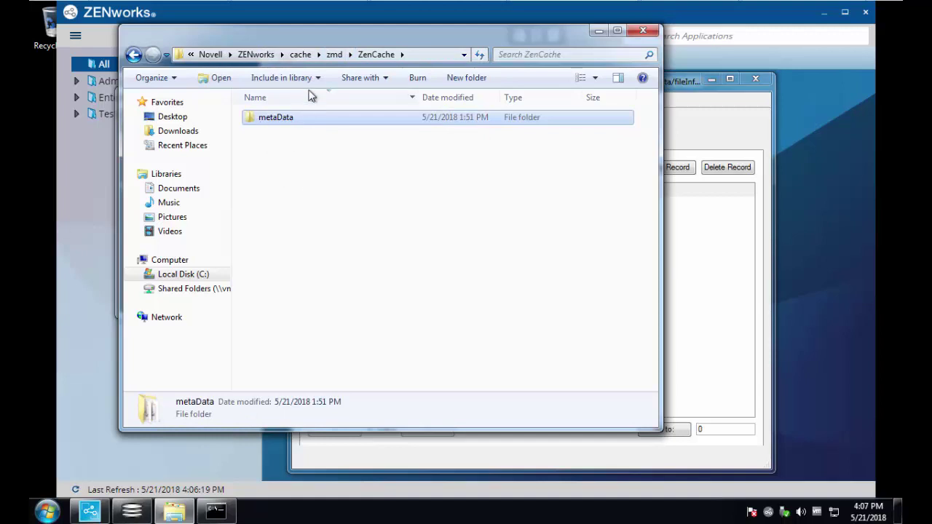
left_click(342, 58)
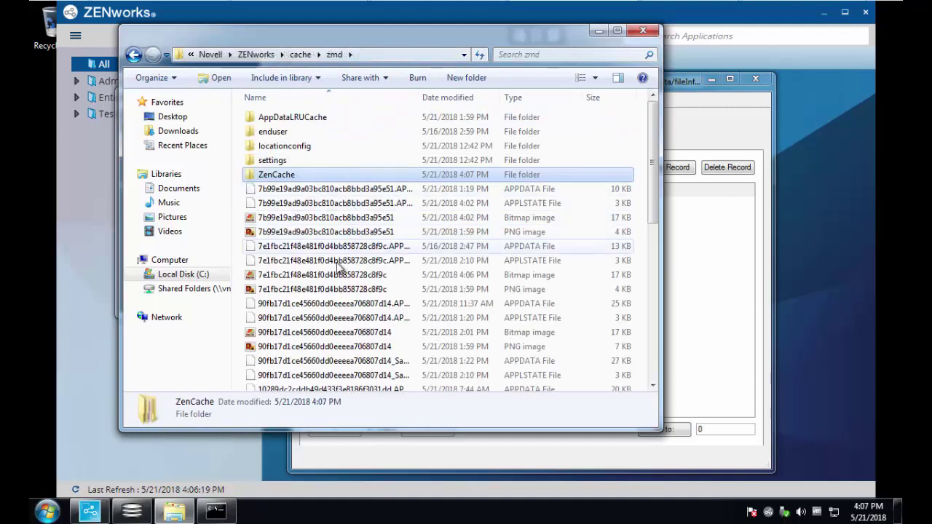
double_click(288, 175)
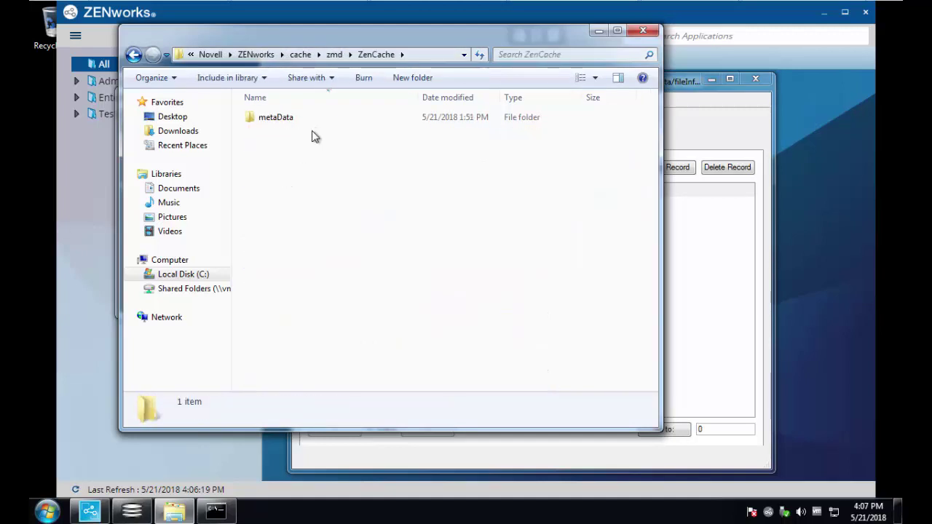